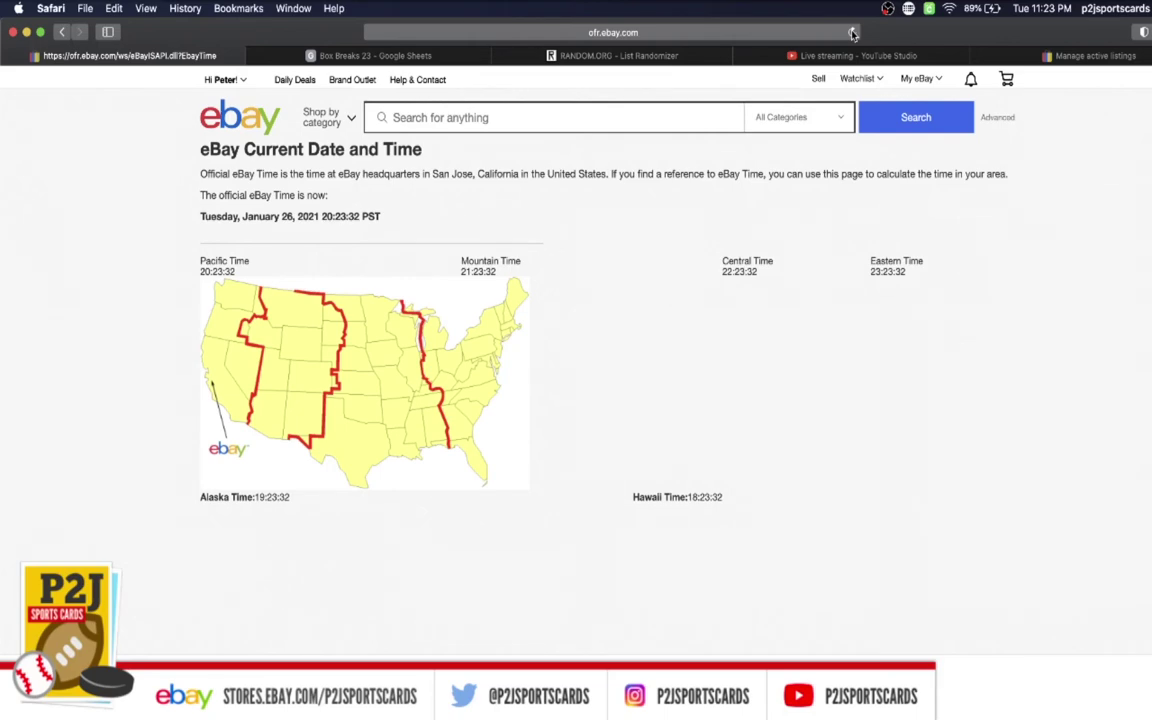
Review the participant entries and their spot counts in columns C and D of the Box Breaks 23 sheet, from row 1 to row 30.
left_click(358, 56)
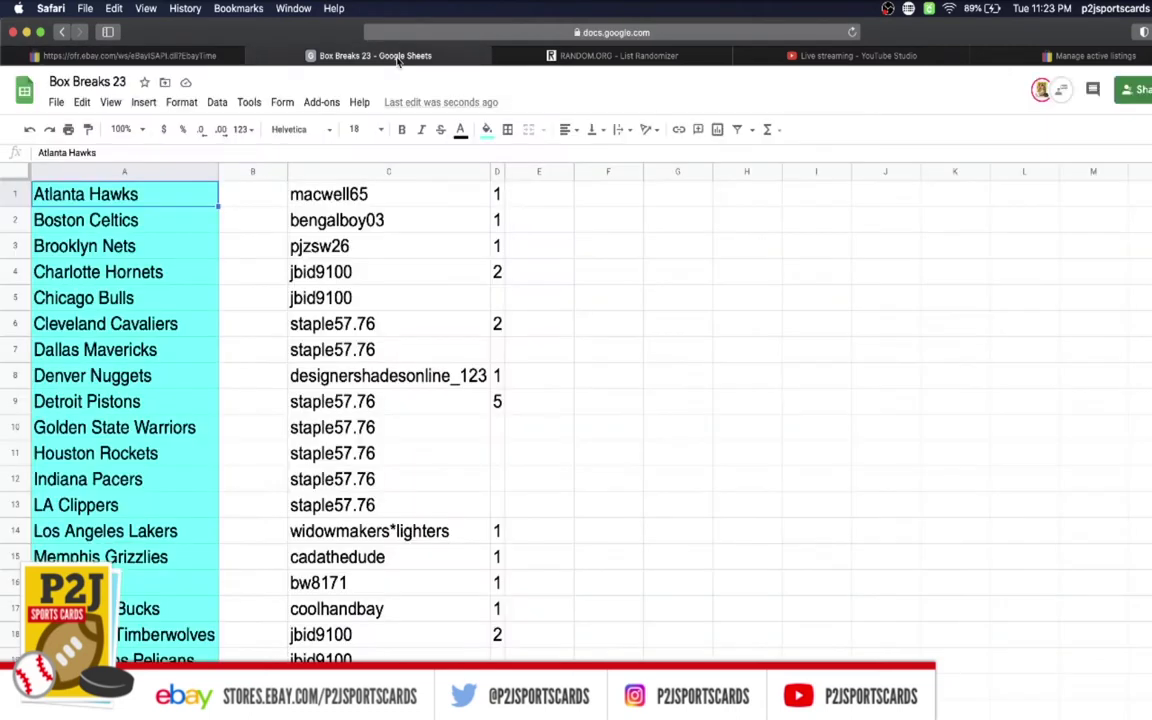
left_click(378, 193)
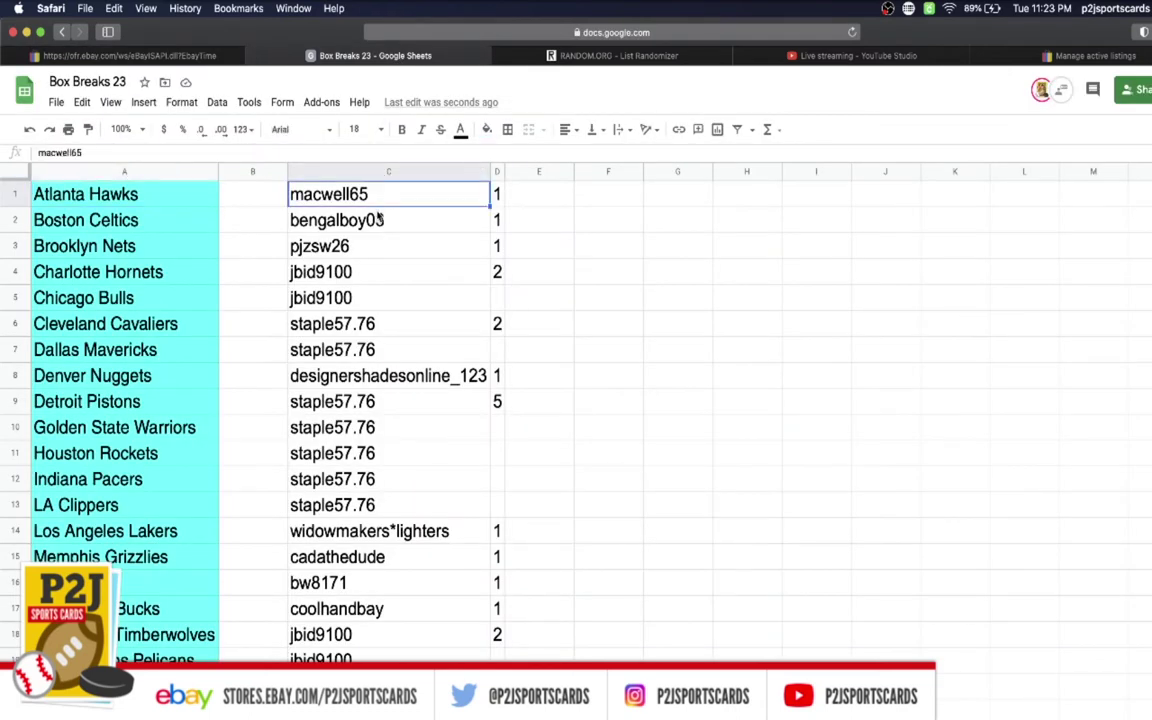
left_click(379, 219)
left_click(375, 248)
left_click(376, 272)
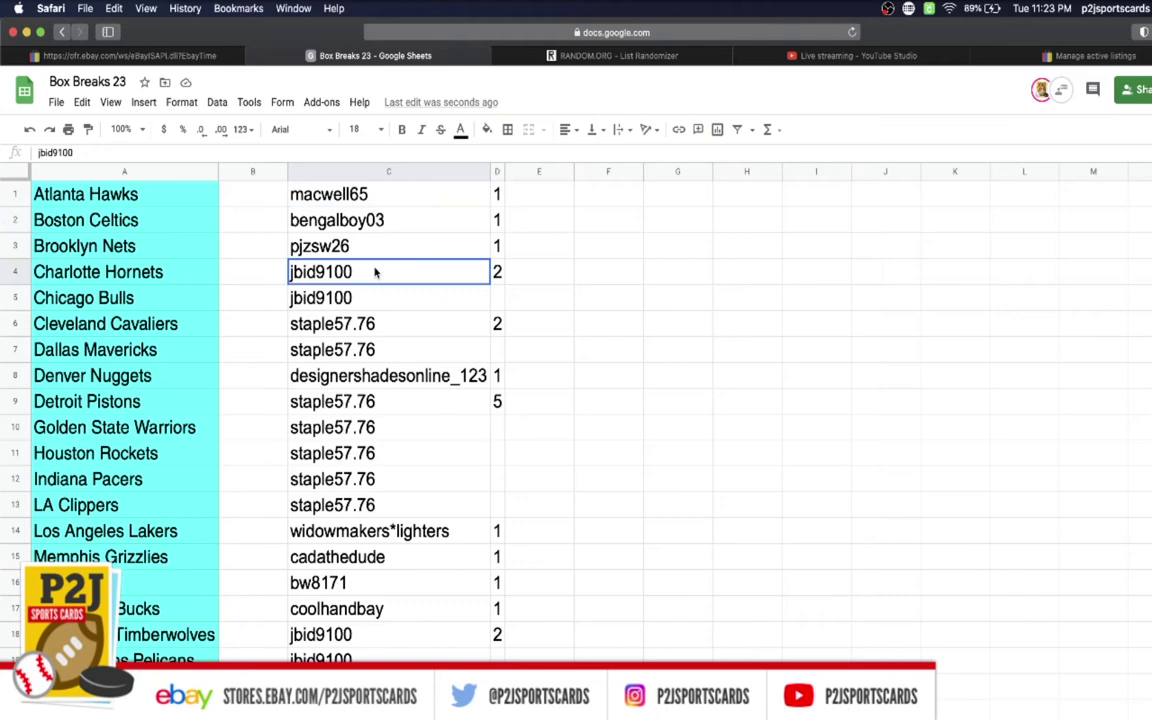
scroll(370, 262, "down", 2)
left_click(371, 272)
scroll(371, 260, "down", 1)
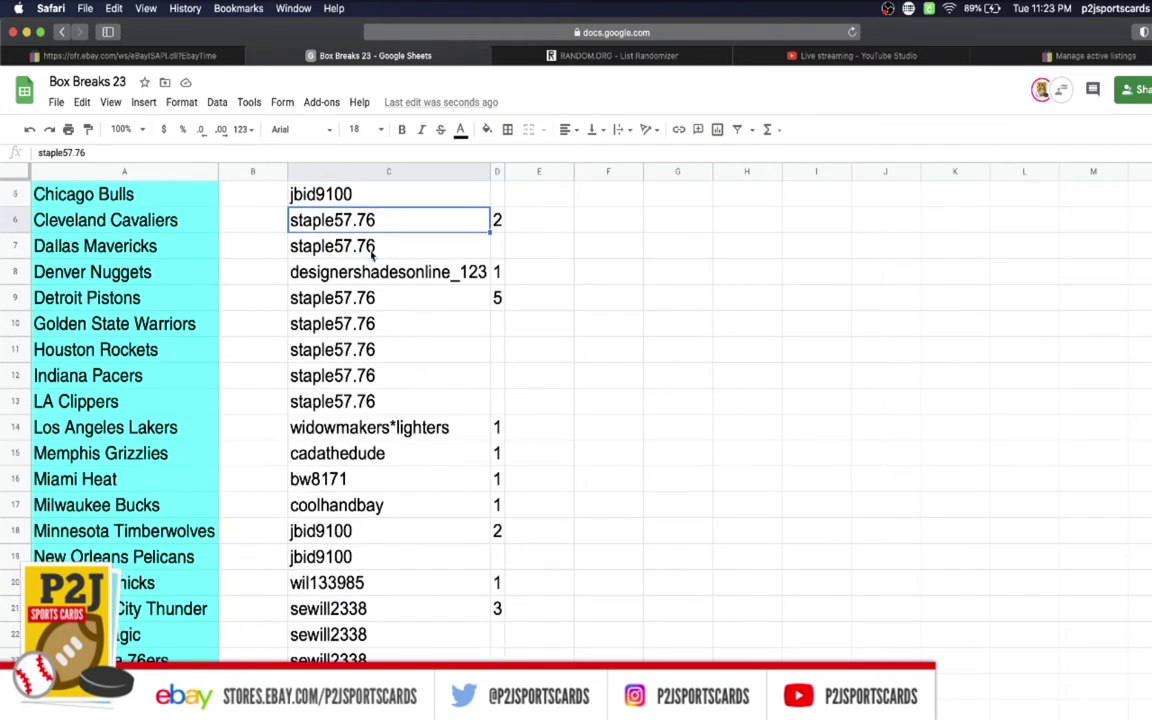
left_click(373, 270)
left_click(378, 297)
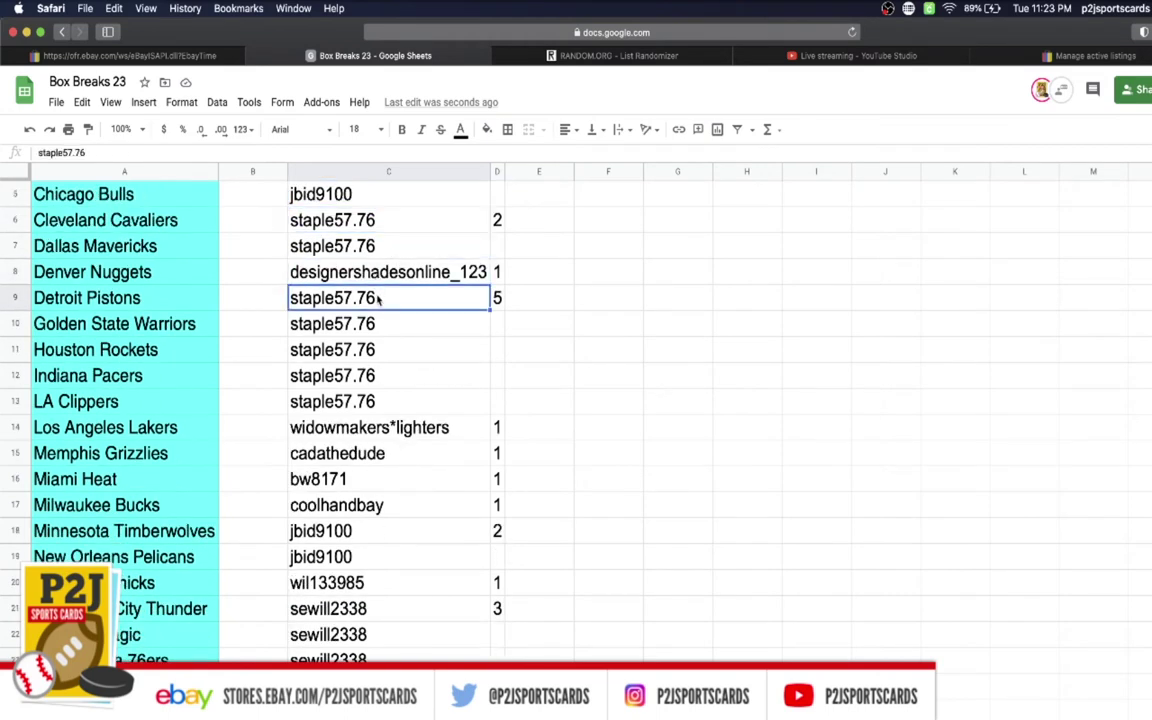
left_click(371, 429)
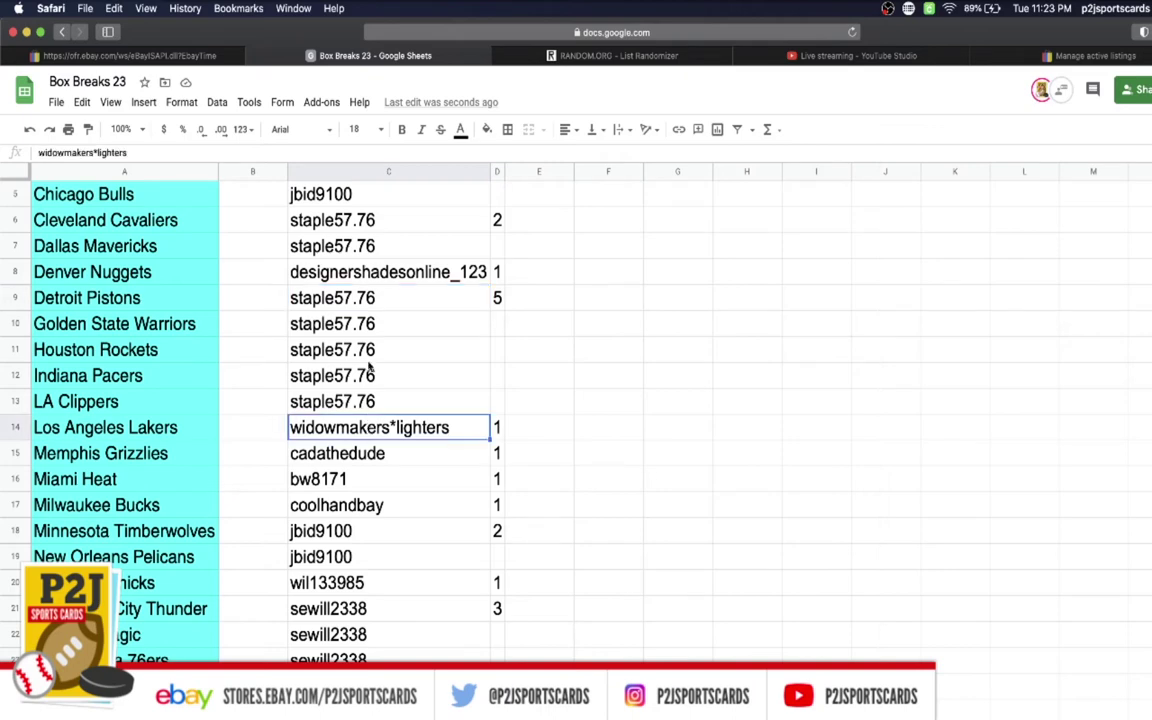
scroll(369, 368, "down", 3)
scroll(372, 376, "down", 3)
left_click(376, 300)
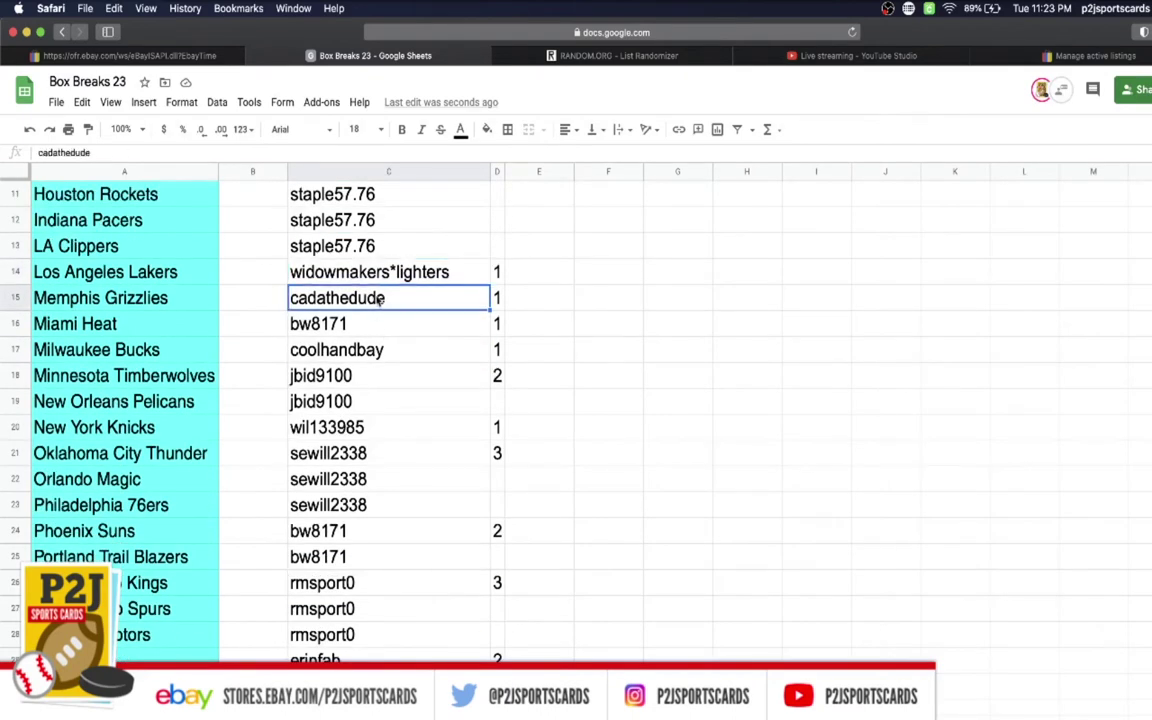
left_click(376, 326)
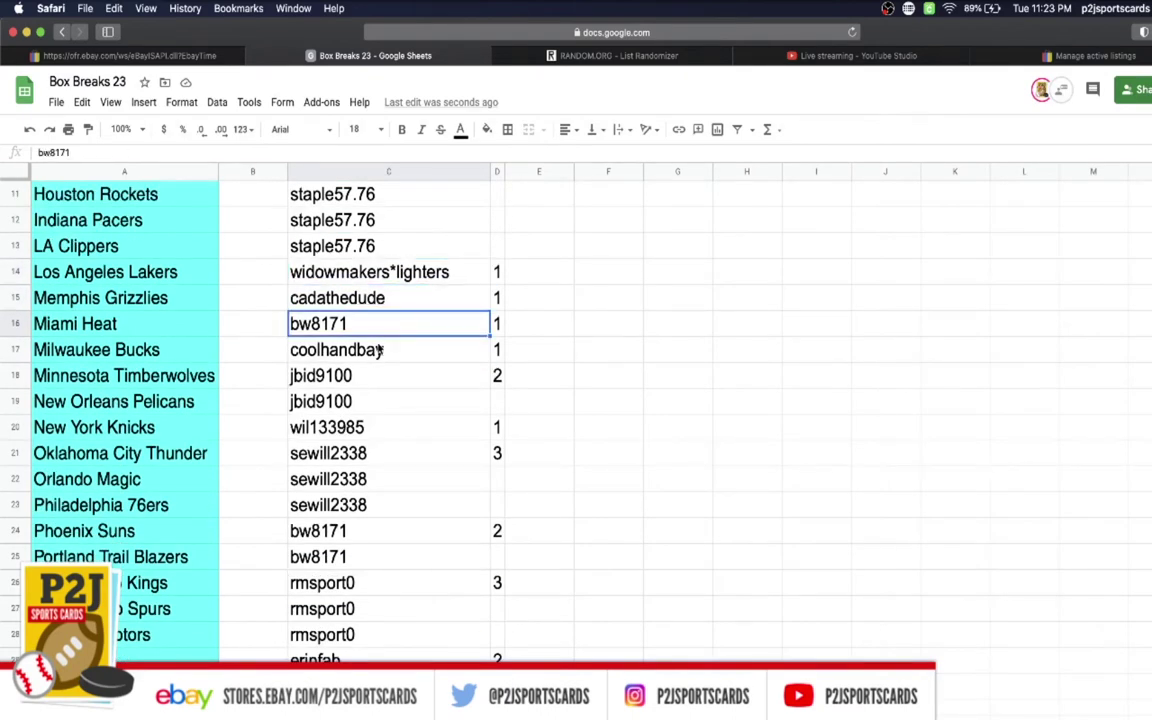
left_click(376, 350)
left_click(378, 376)
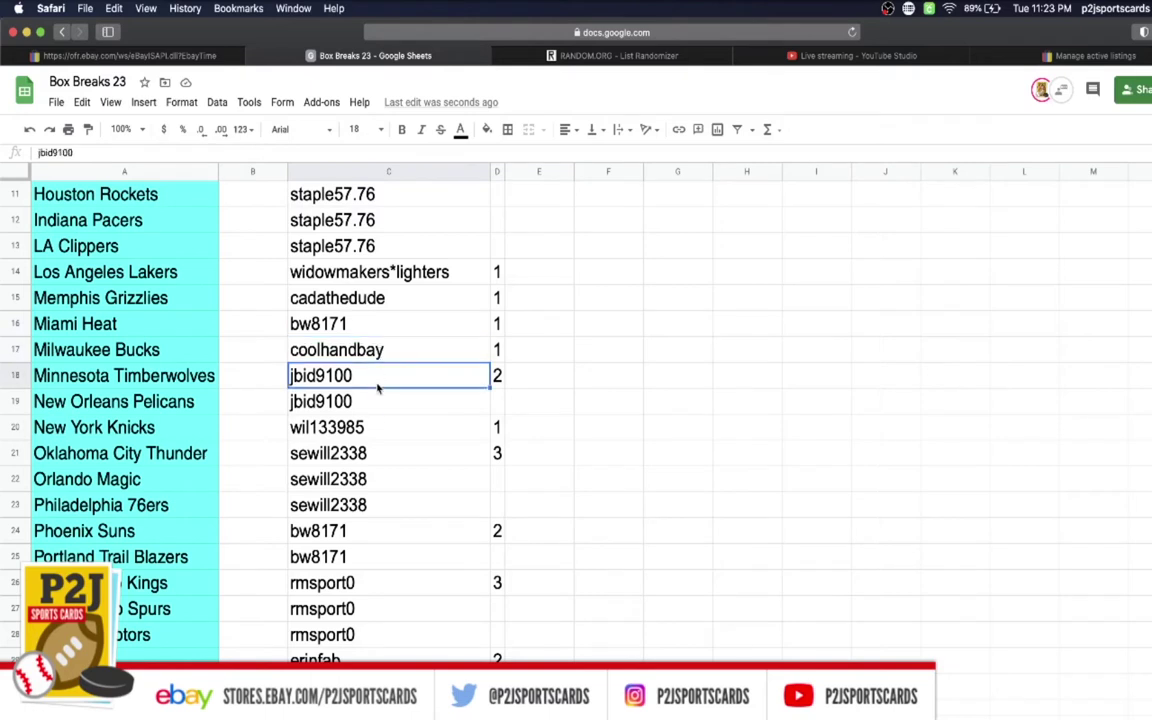
left_click(378, 427)
left_click(373, 455)
scroll(372, 428, "down", 2)
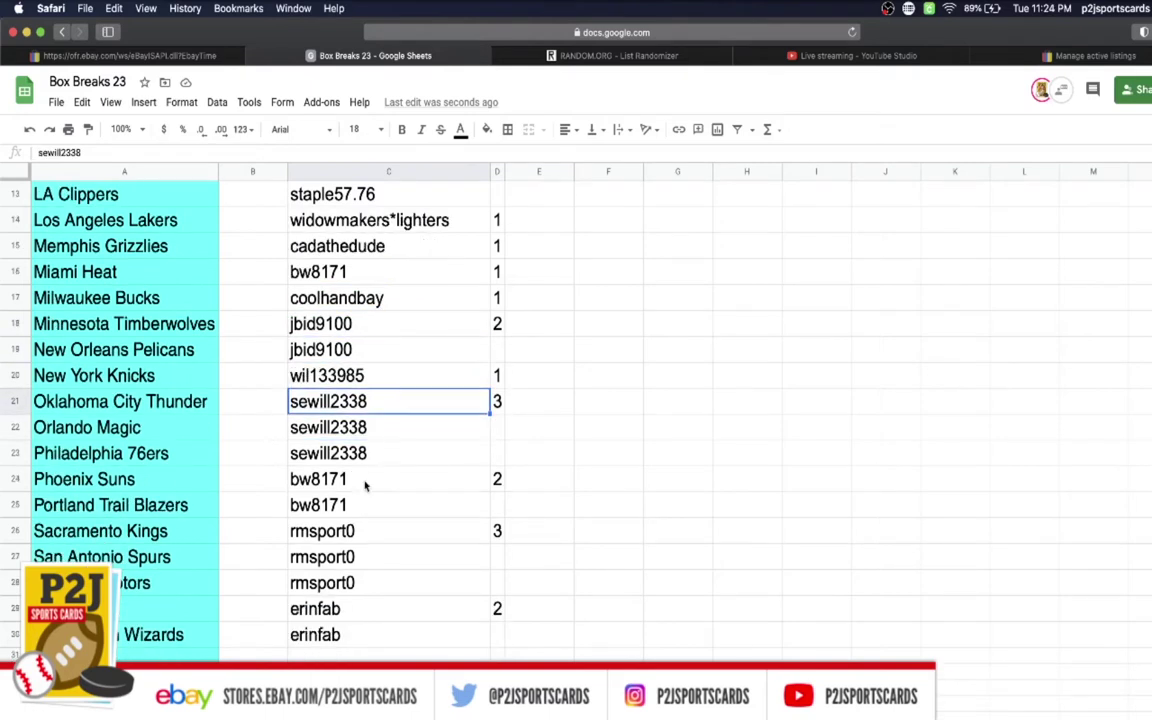
left_click(365, 479)
left_click(355, 531)
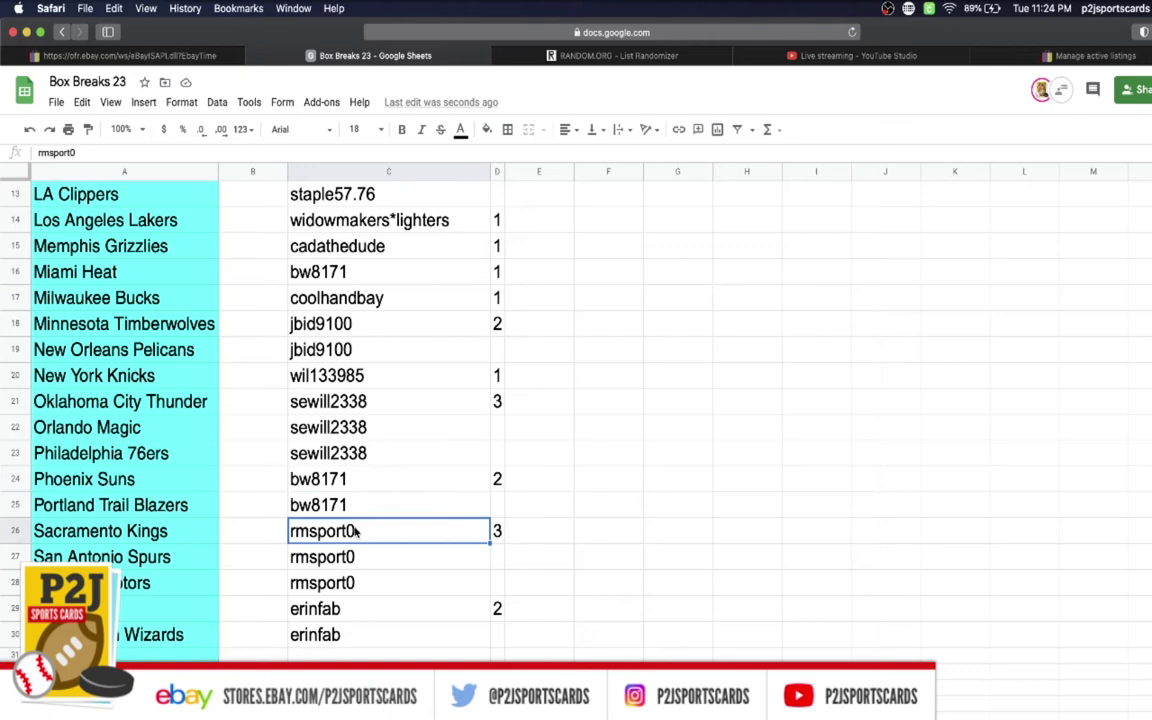
left_click(352, 607)
scroll(352, 607, "up", 5)
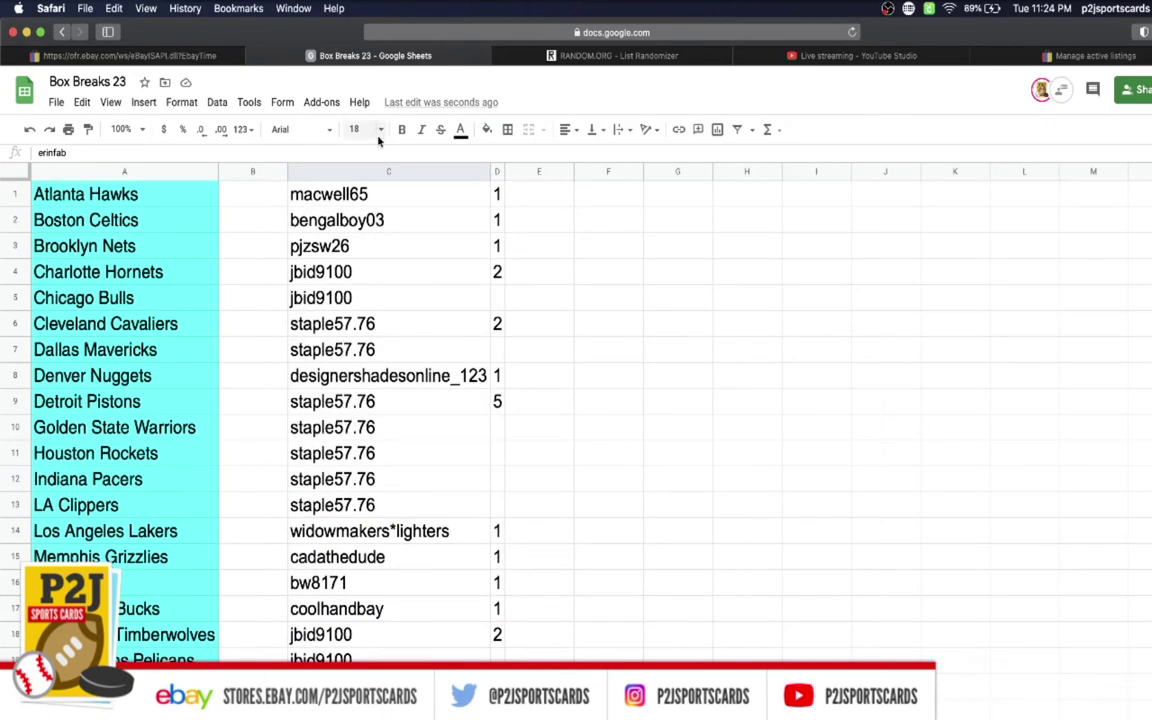
Copy the participant usernames from column C into the item list of the RANDOM.ORG List Randomizer.
left_click(374, 171)
scroll(374, 171, "down", 2)
scroll(374, 171, "up", 2)
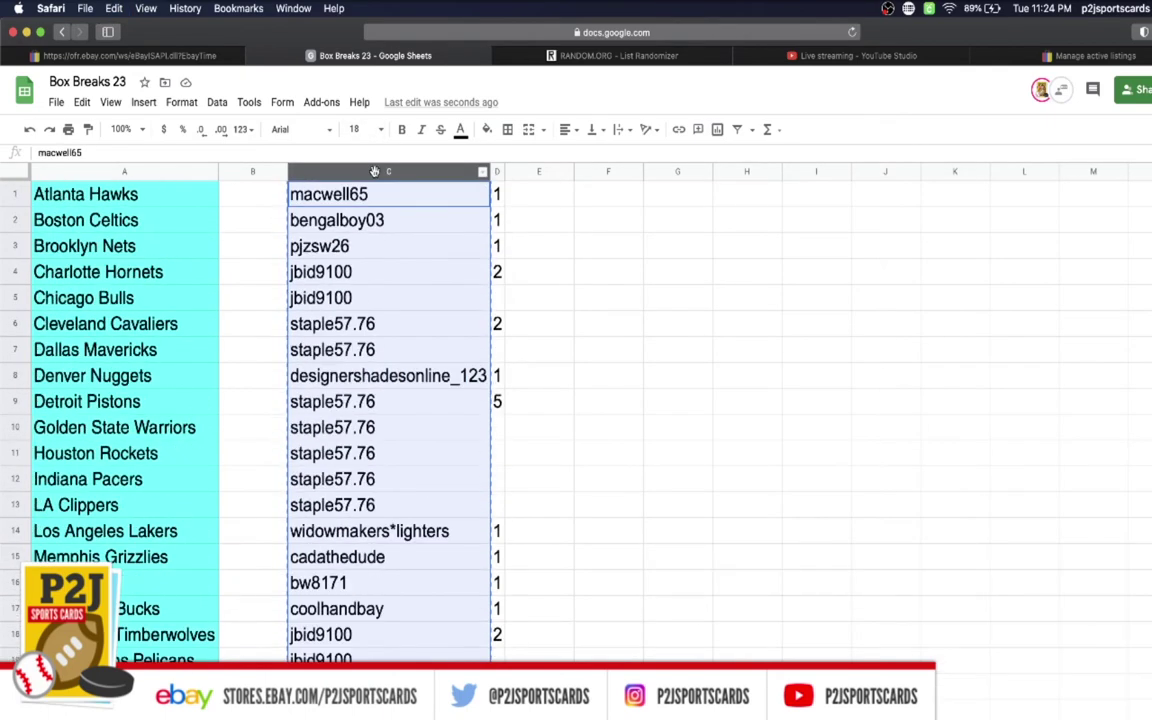
left_click(628, 56)
left_click(475, 389)
key("super+v")
scroll(475, 389, "up", 15)
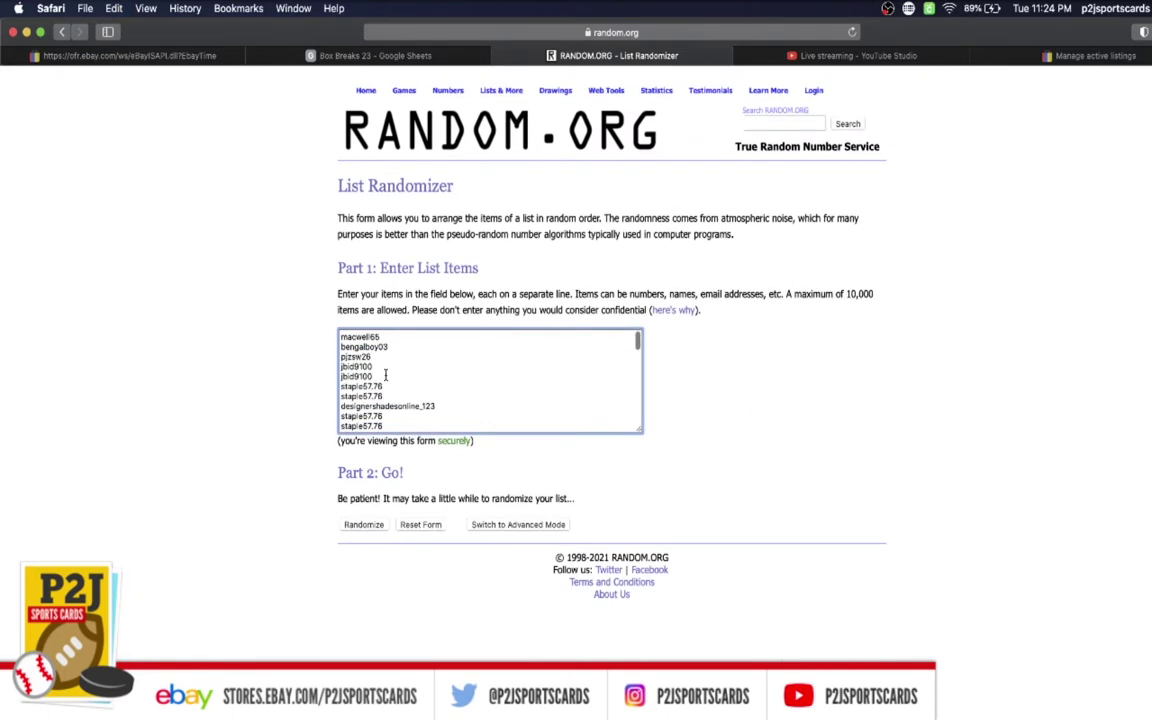
scroll(386, 375, "down", 6)
Randomize the participant list, repeating the shuffle several times to get a final order.
left_click(363, 524)
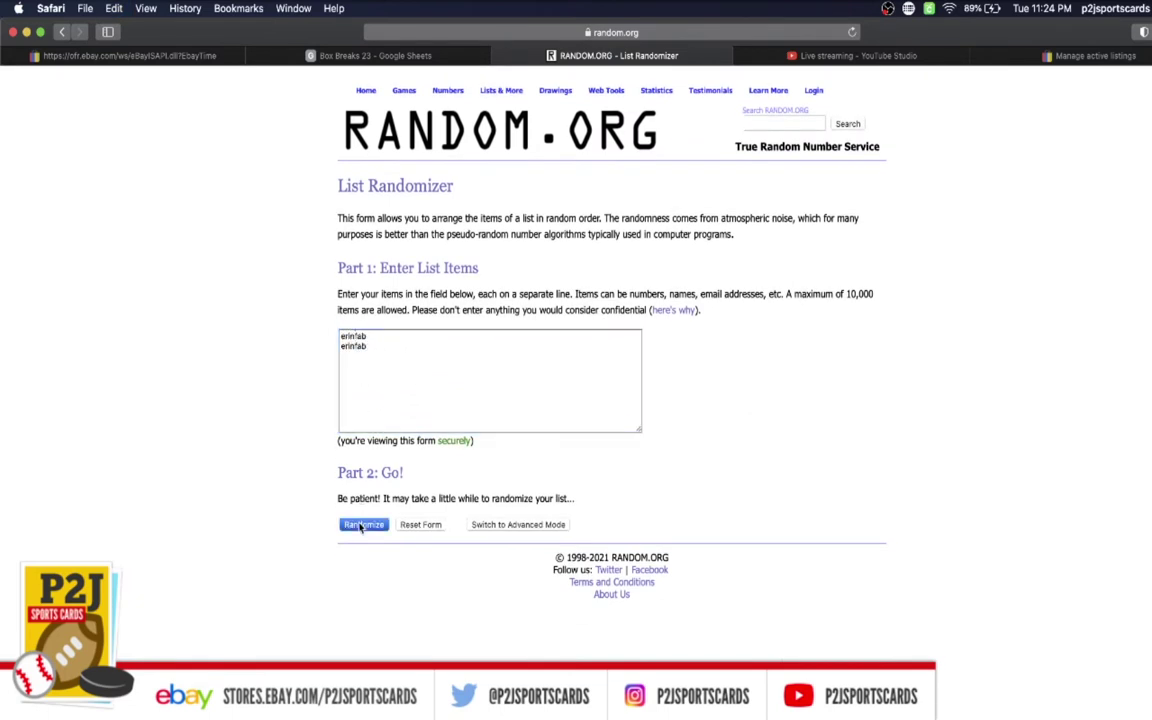
left_click(359, 680)
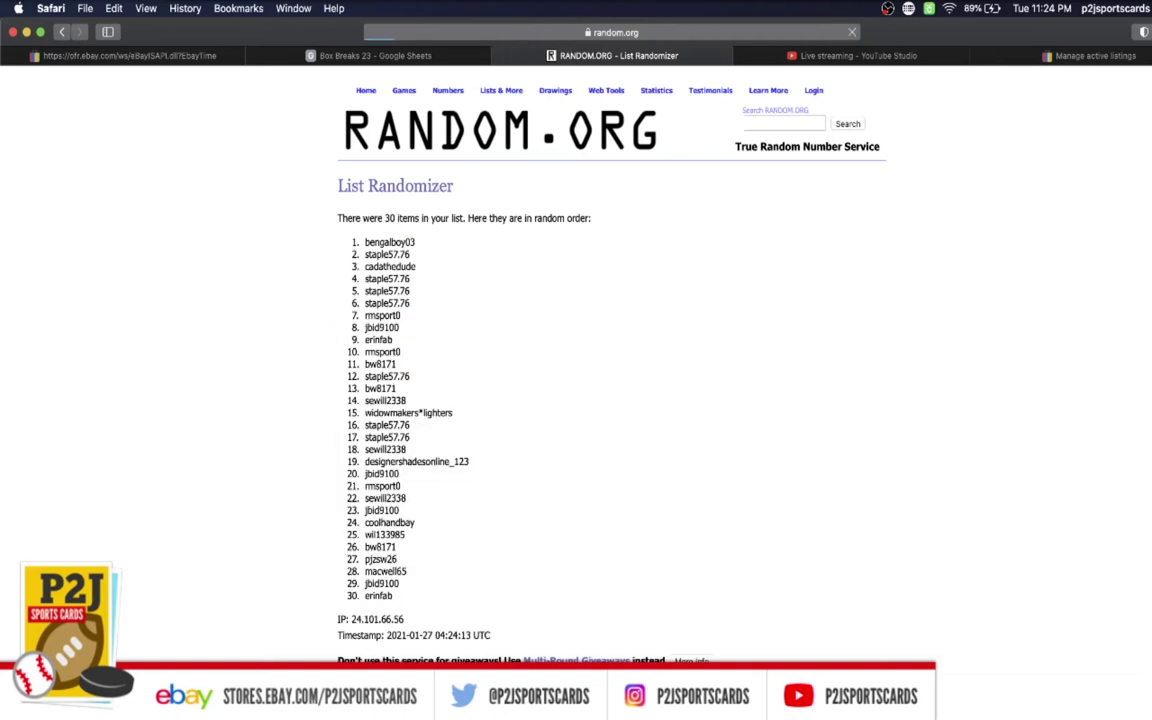
scroll(356, 652, "down", 1)
left_click(358, 674)
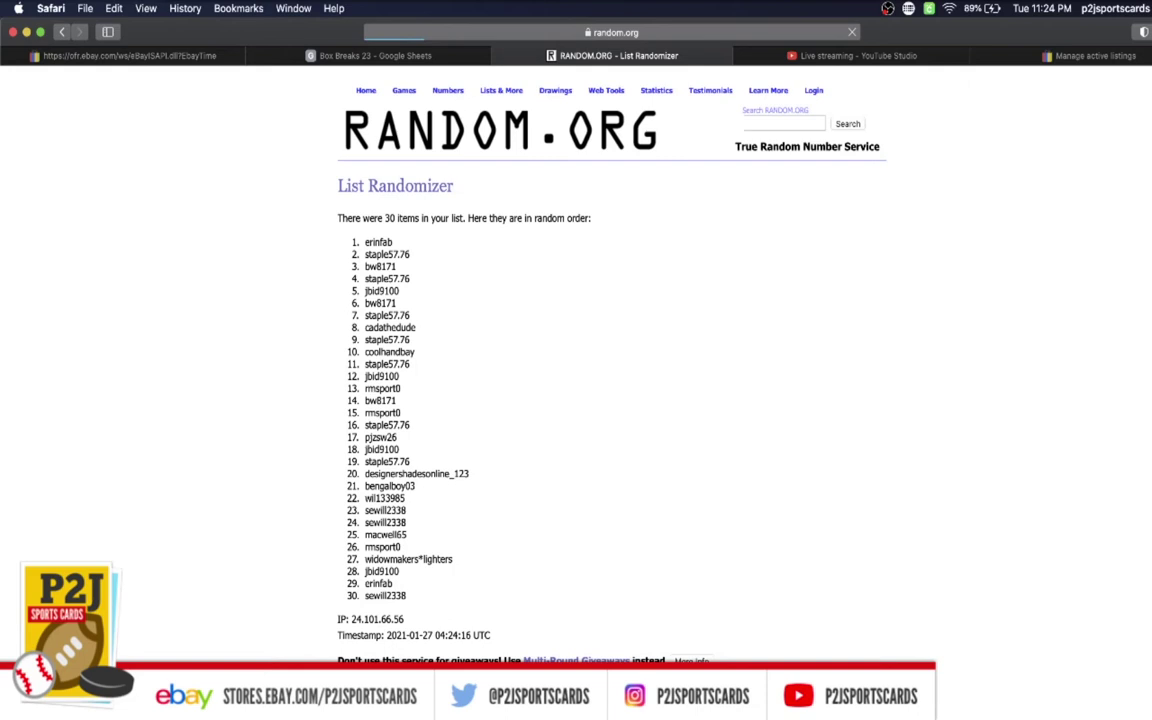
left_click(358, 676)
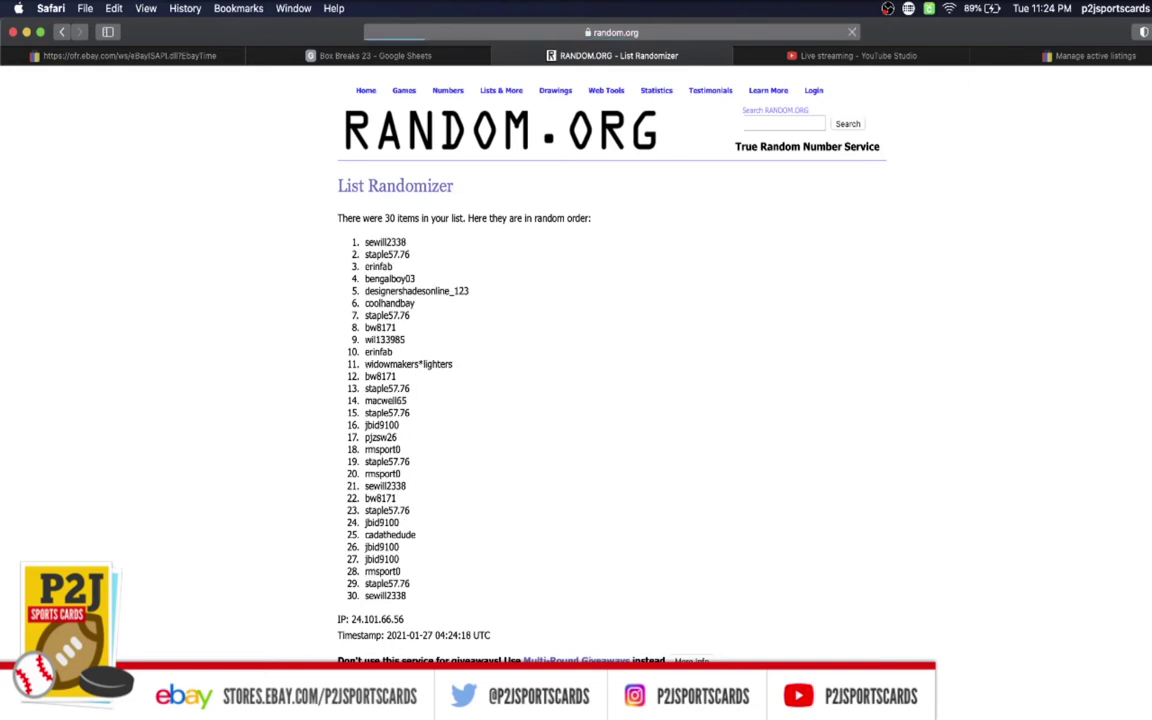
key("super+r")
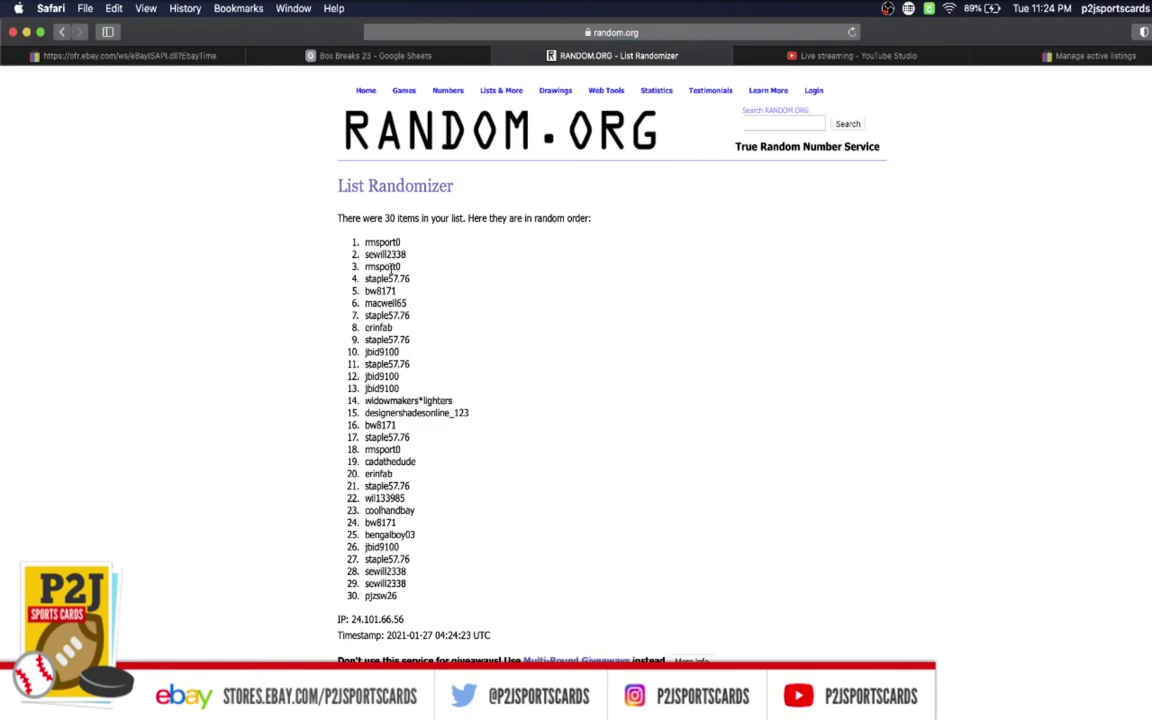
Copy the full randomized list of 30 entries into column B of the Box Breaks 23 sheet, beside the team names.
left_click_drag(362, 241, 496, 596)
key("super+c")
left_click(395, 55)
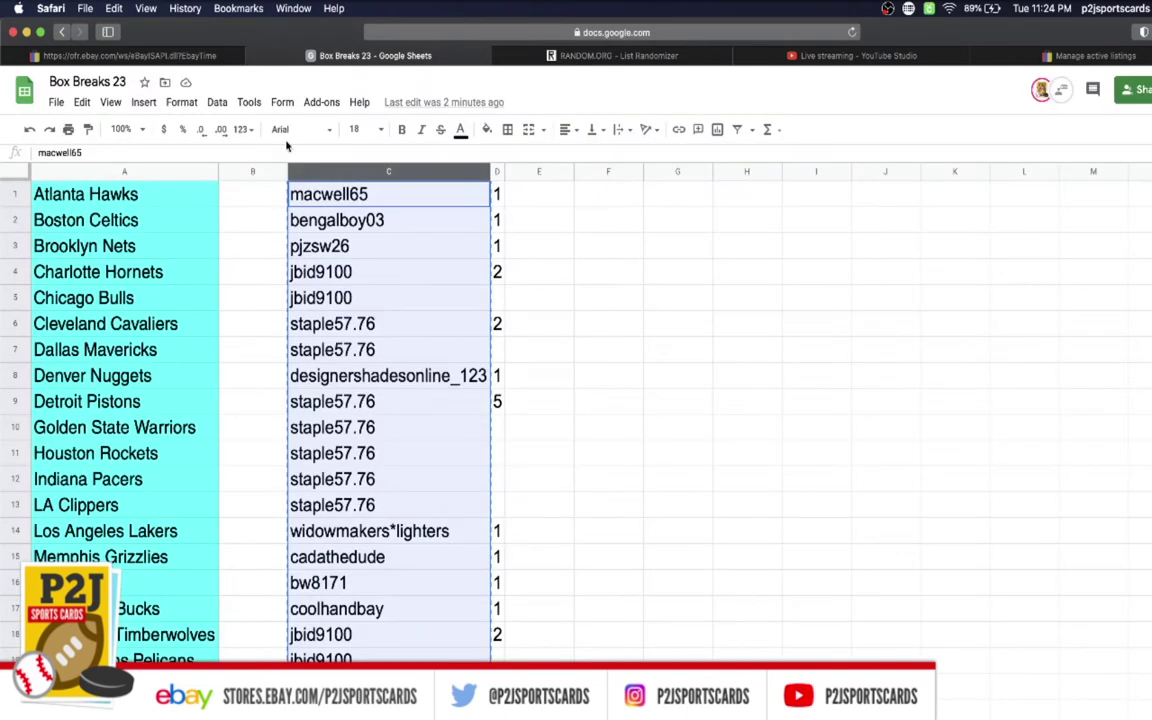
left_click(252, 171)
key("super+v")
Set column B's font size to 18 and fit the column width to its contents.
left_click(360, 129)
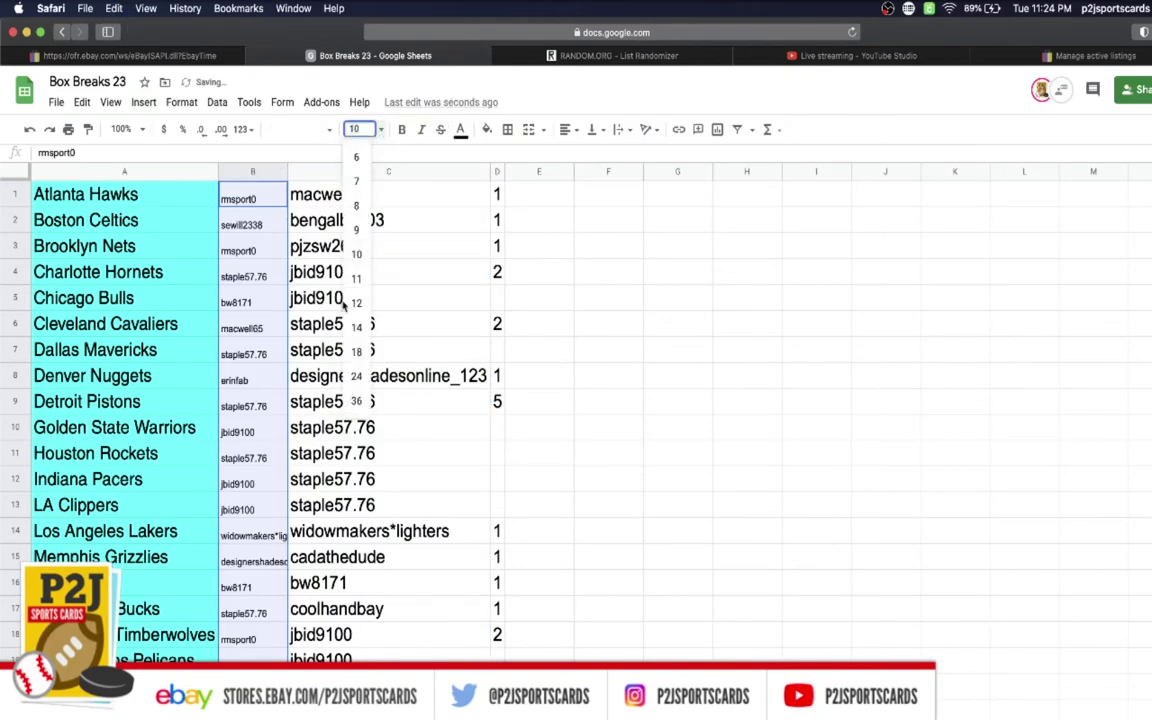
left_click(356, 351)
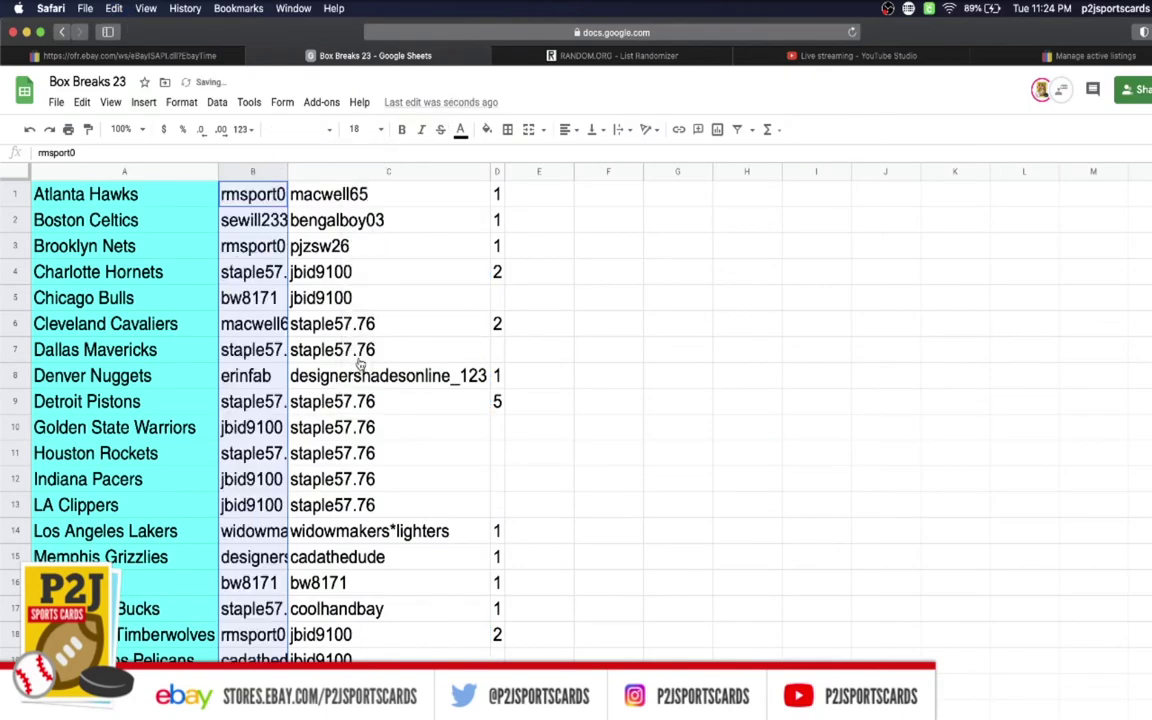
double_click(286, 171)
scroll(300, 400, "down", 5)
scroll(300, 400, "up", 5)
Go through the participant assigned to each team in column B, row by row from Atlanta Hawks to the last team.
left_click(276, 196)
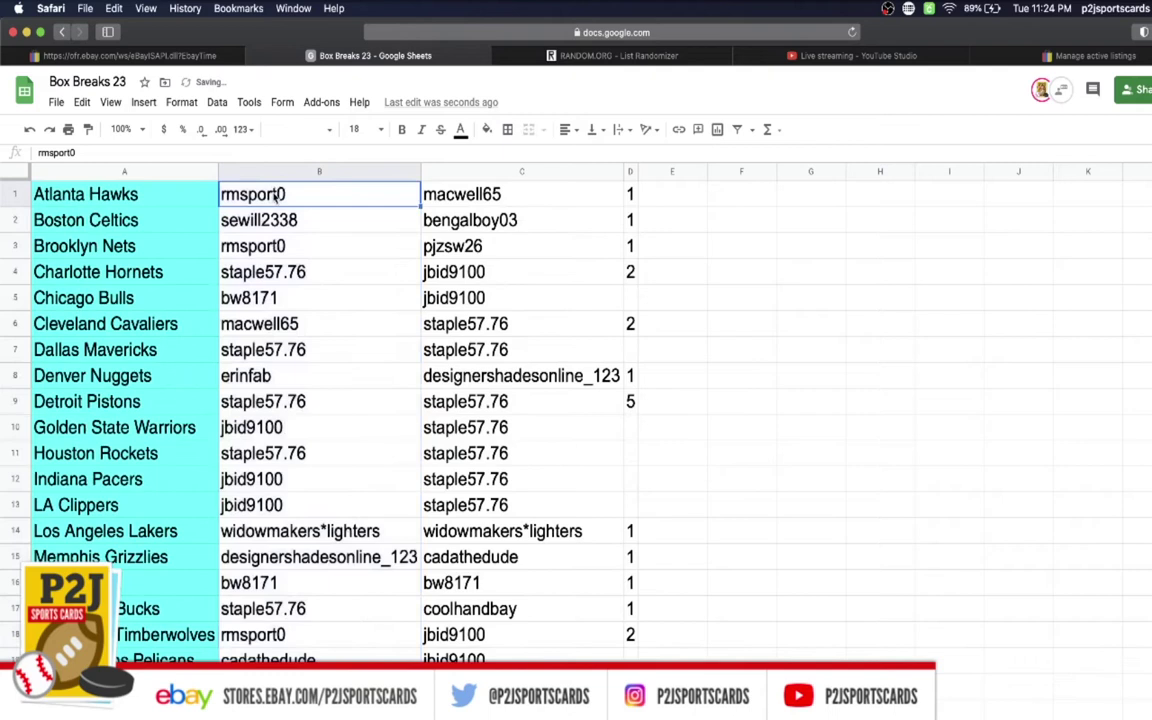
key("Down")
key("Down")
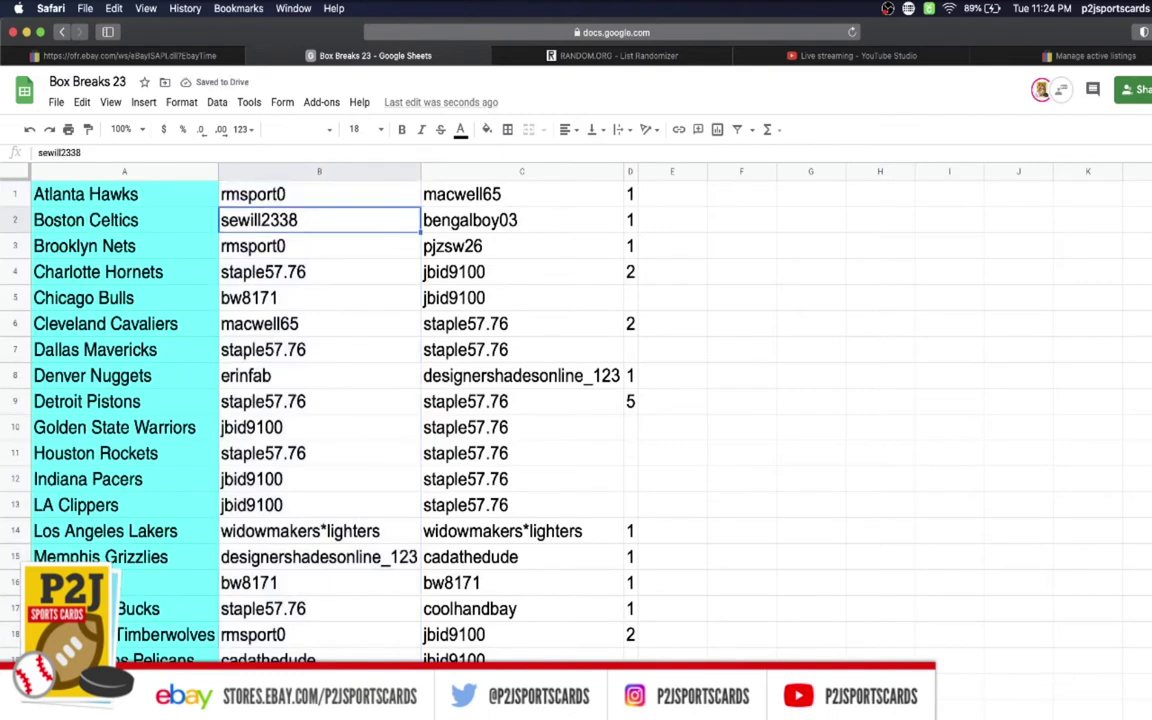
key("Down")
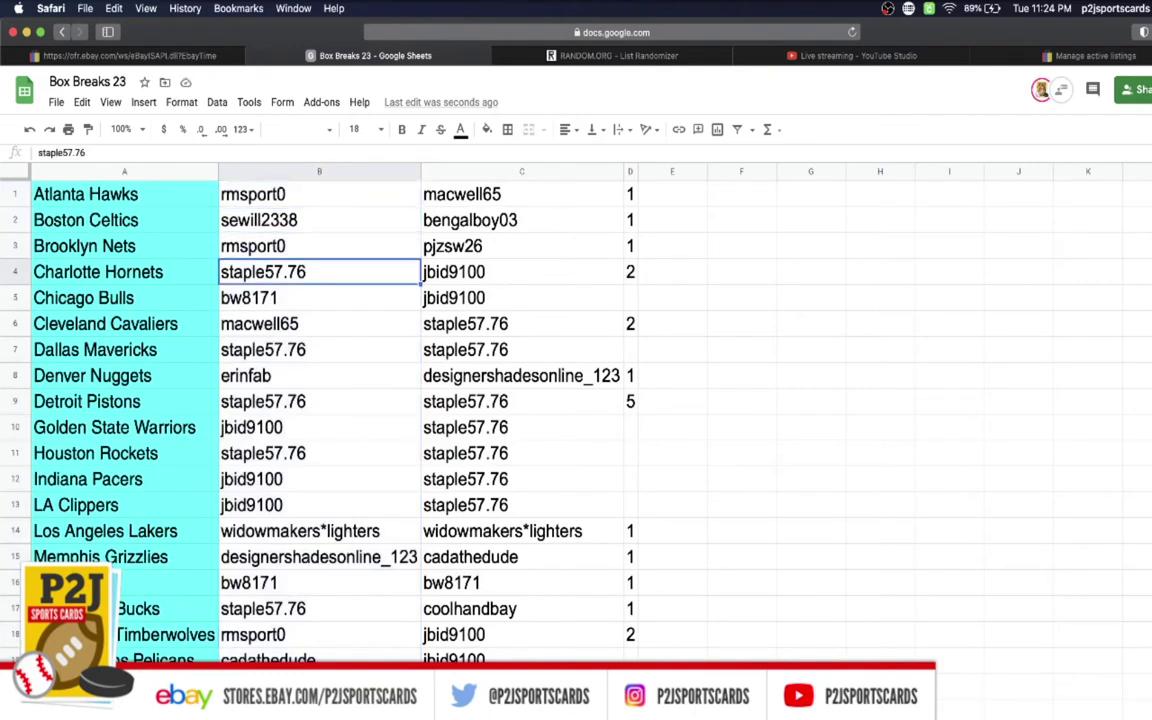
key("Down")
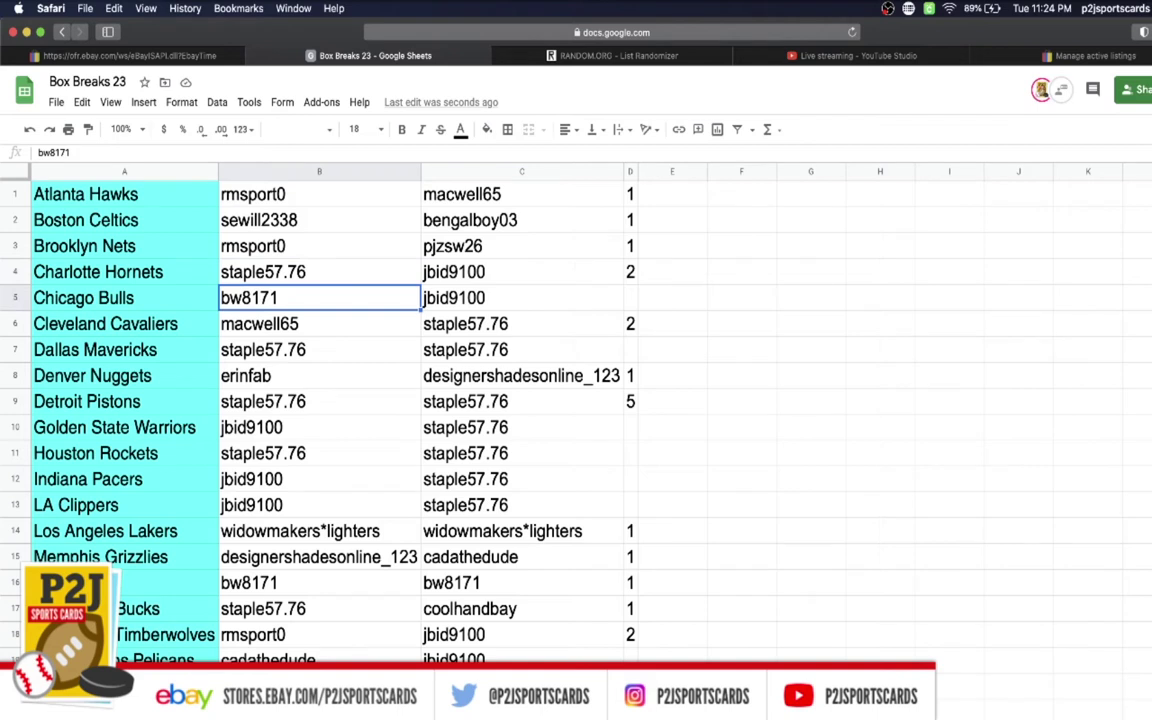
key("Down")
key("Down")
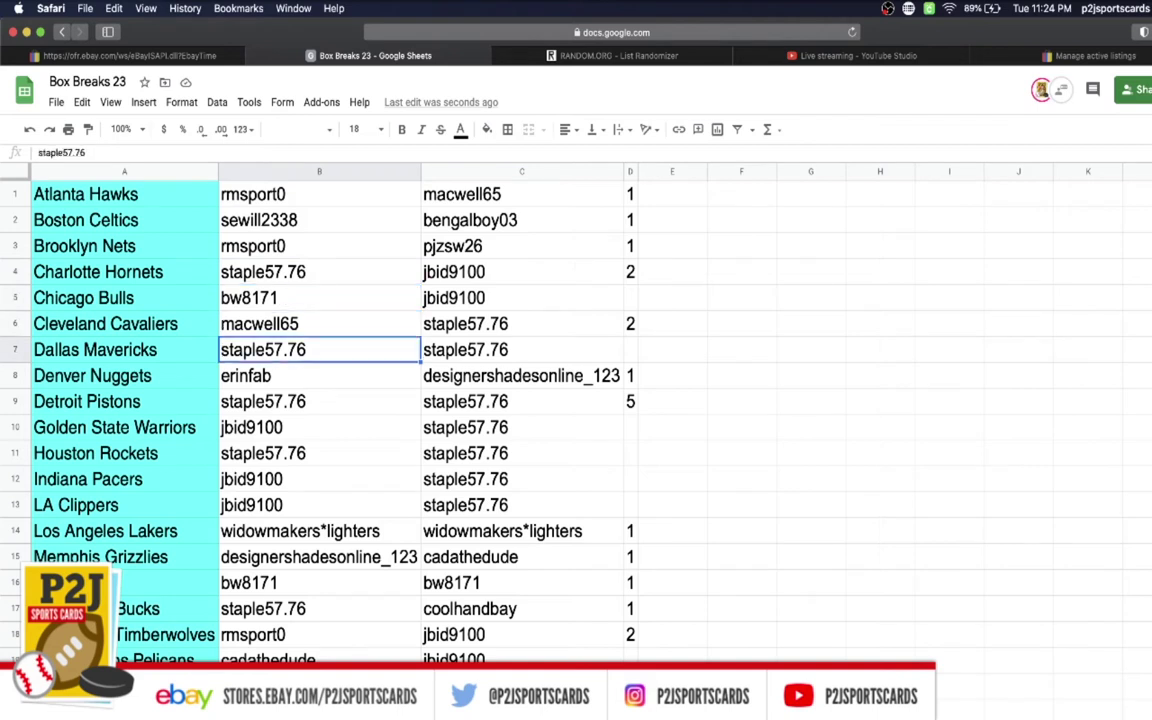
key("Down")
key("Down")
key("Down")
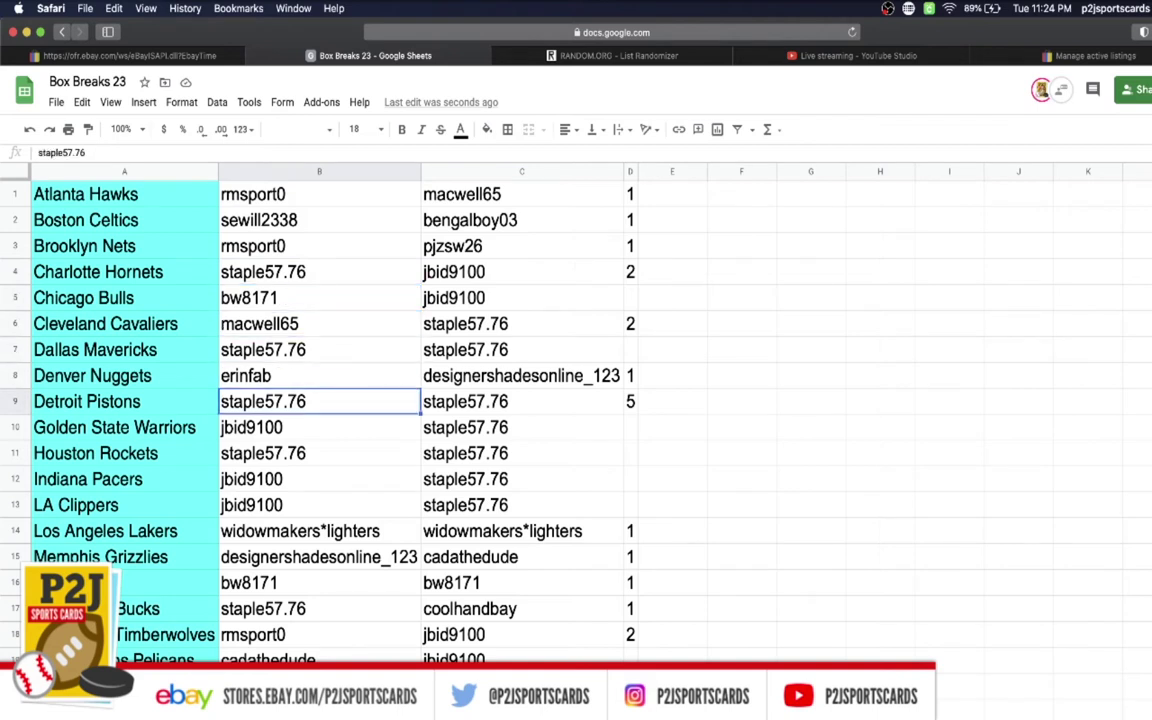
key("Down")
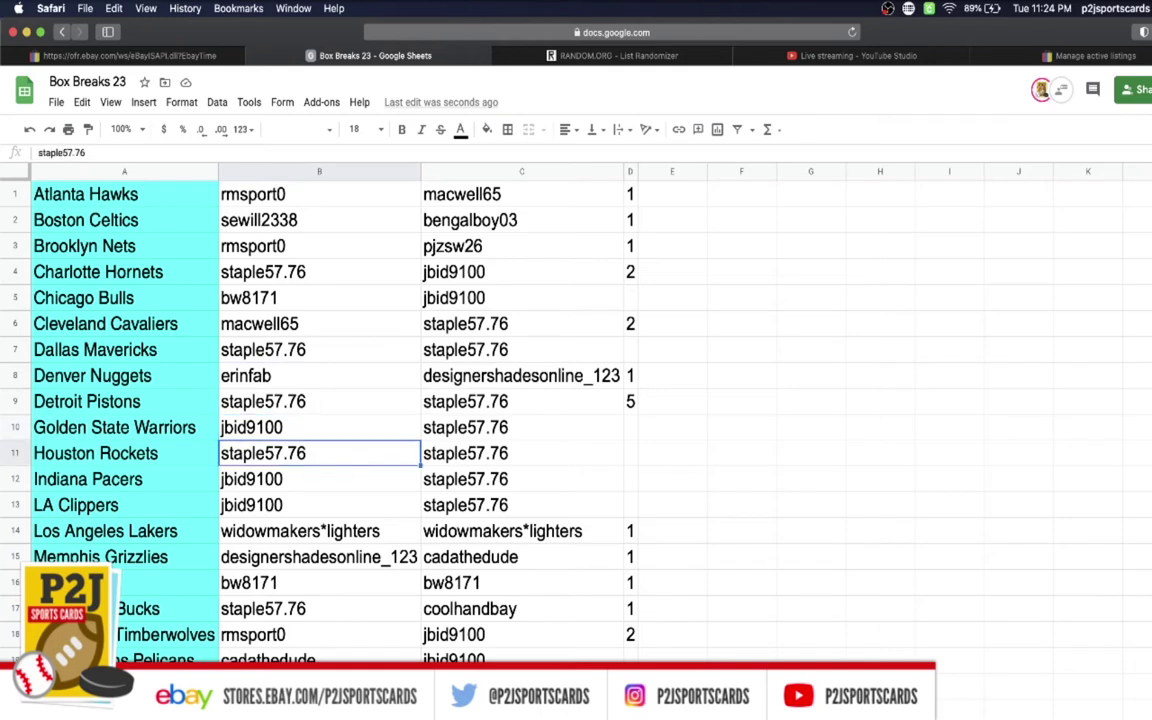
key("Down")
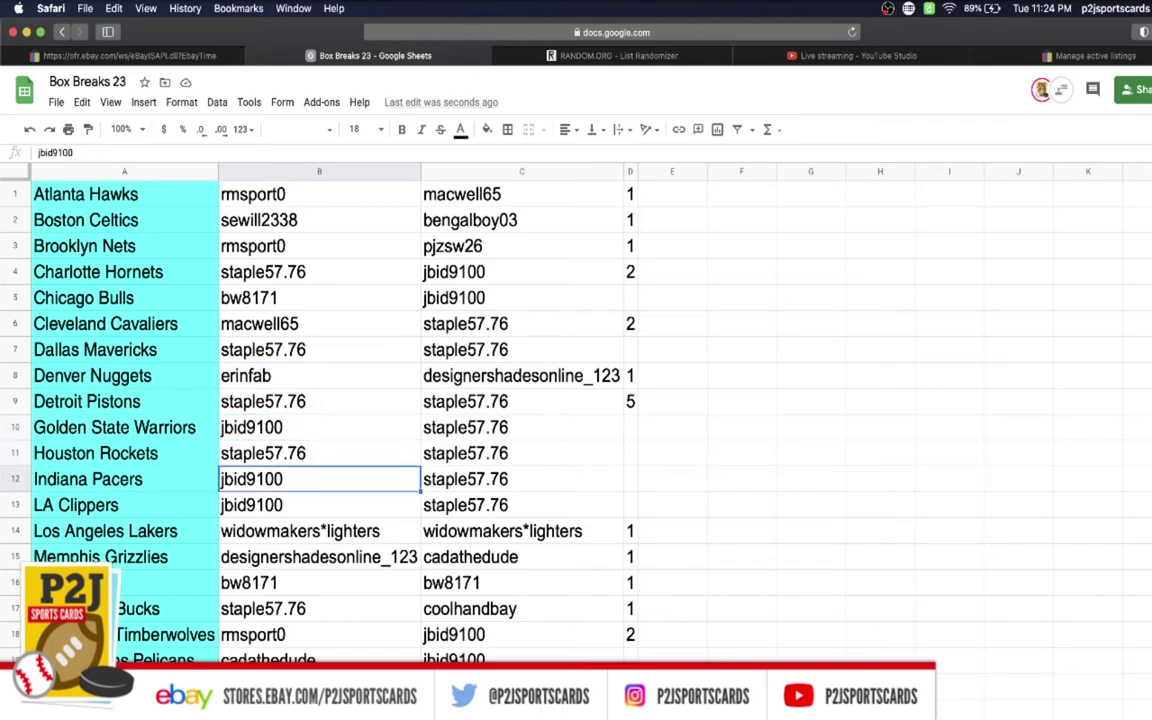
key("Down")
key("Down")
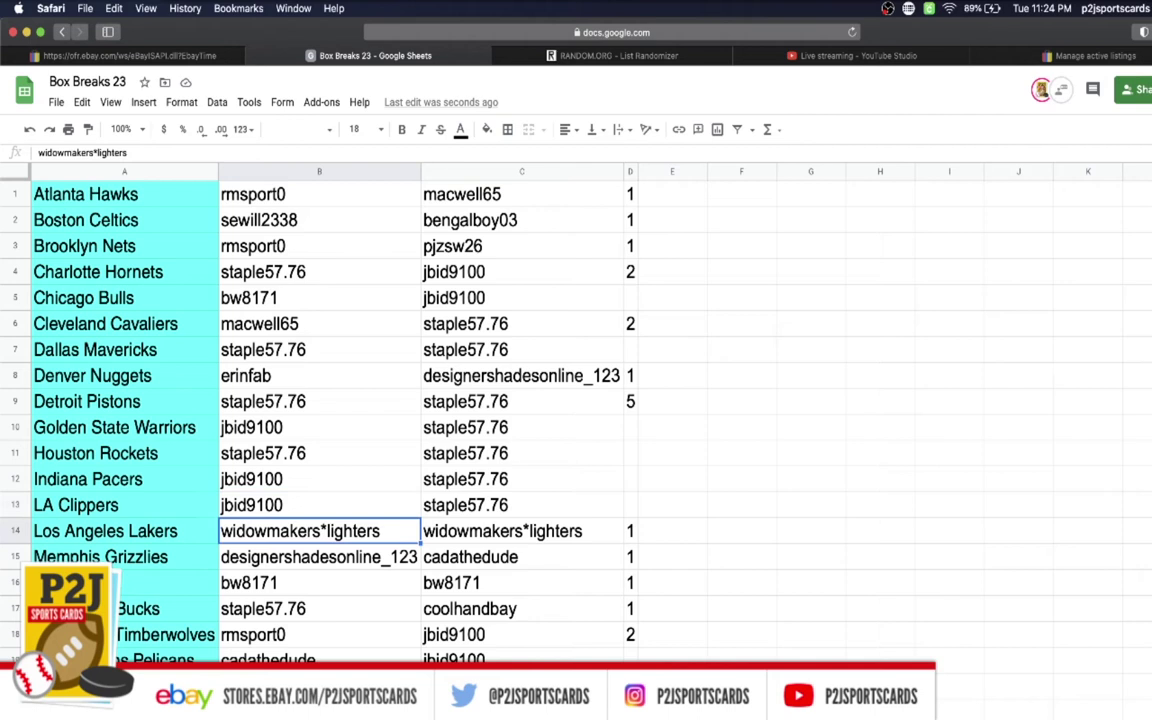
key("Down")
key("Down")
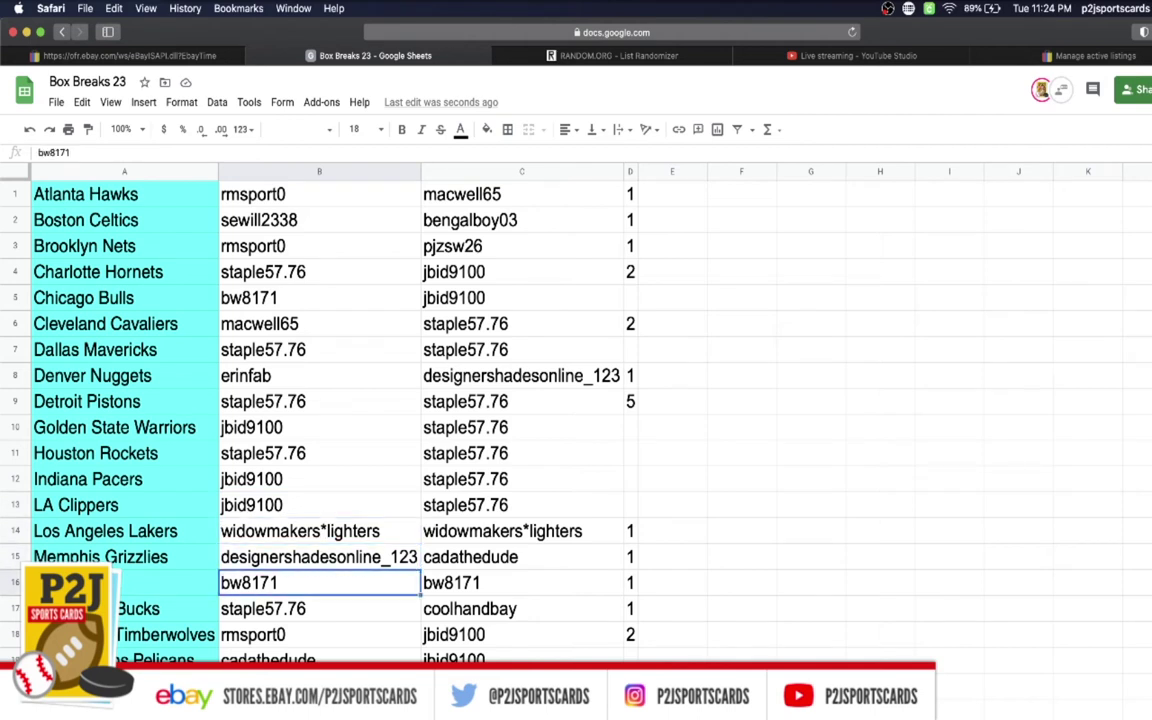
key("Down")
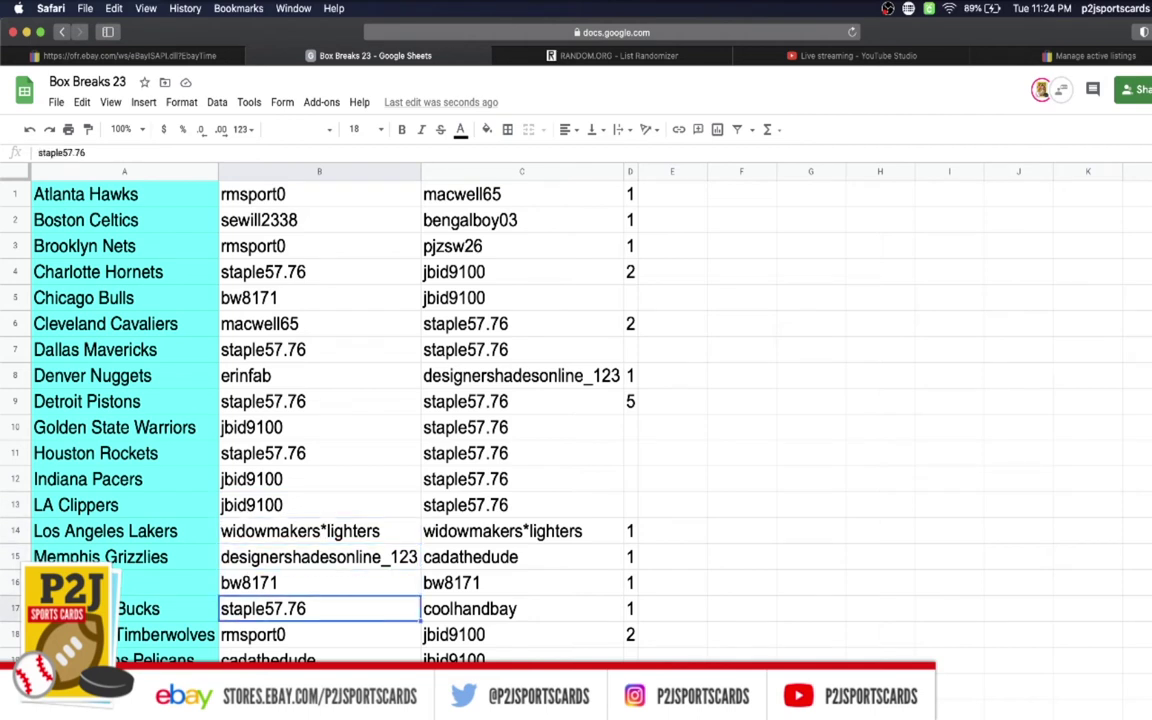
key("Down")
key("Down")
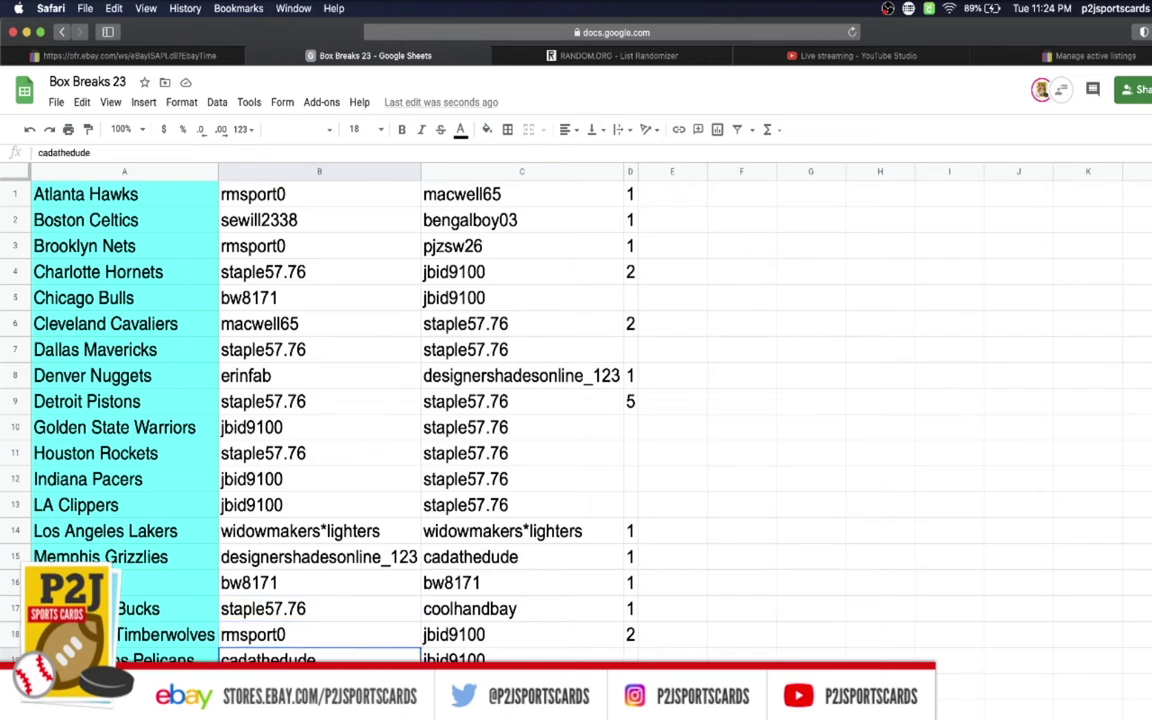
key("Down")
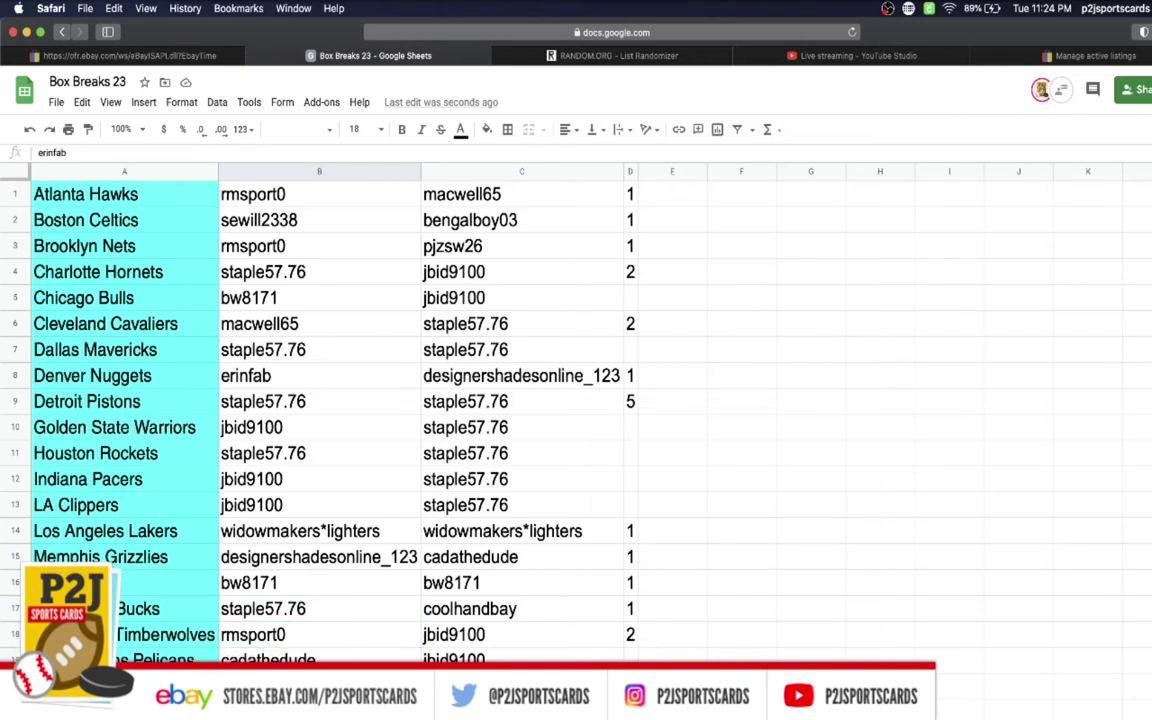
key("Down")
key("Down")
key("Down")
key("Down")
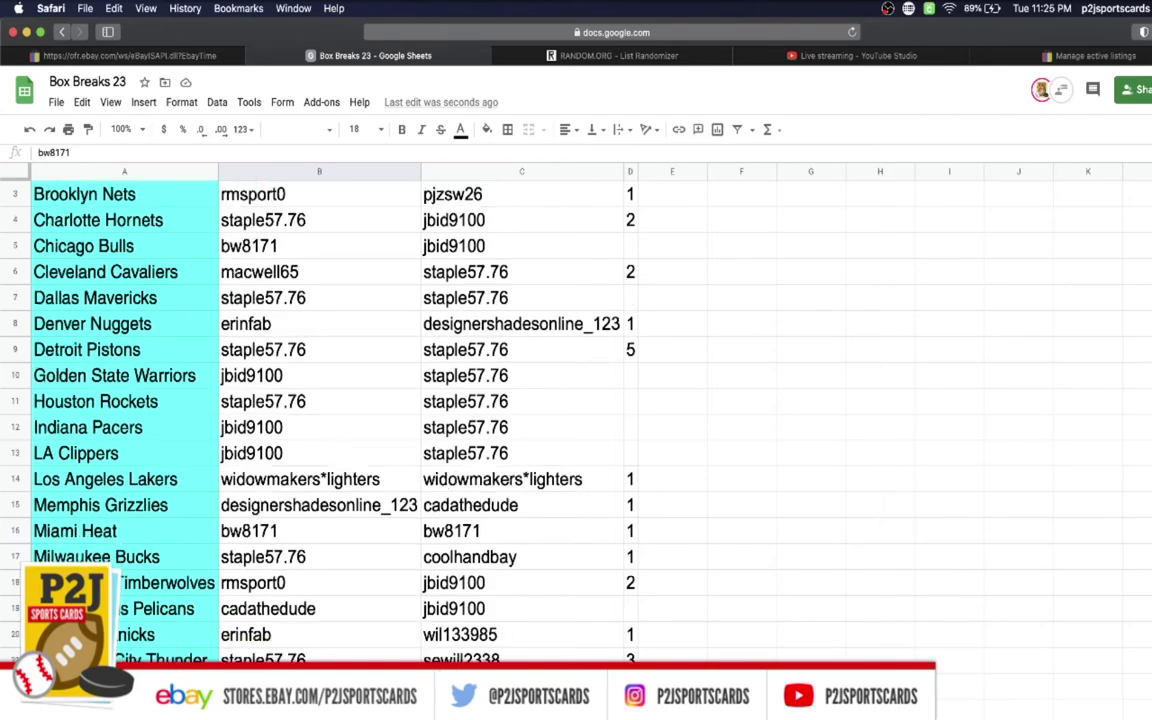
key("Down")
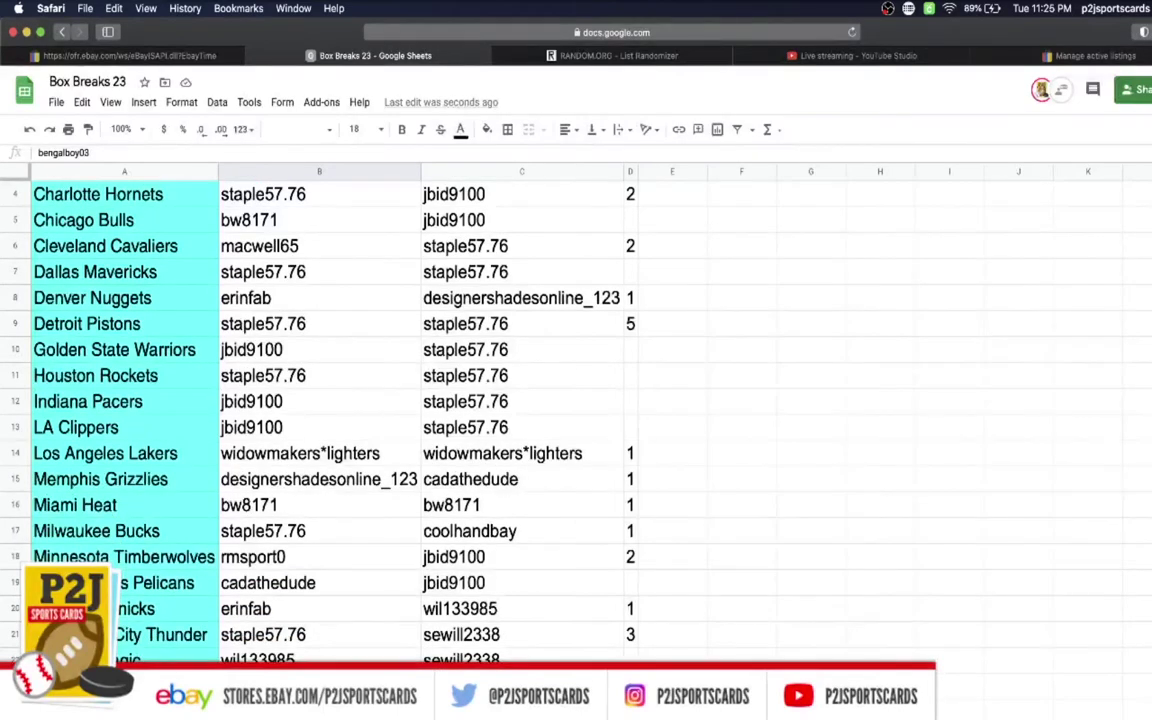
key("Down")
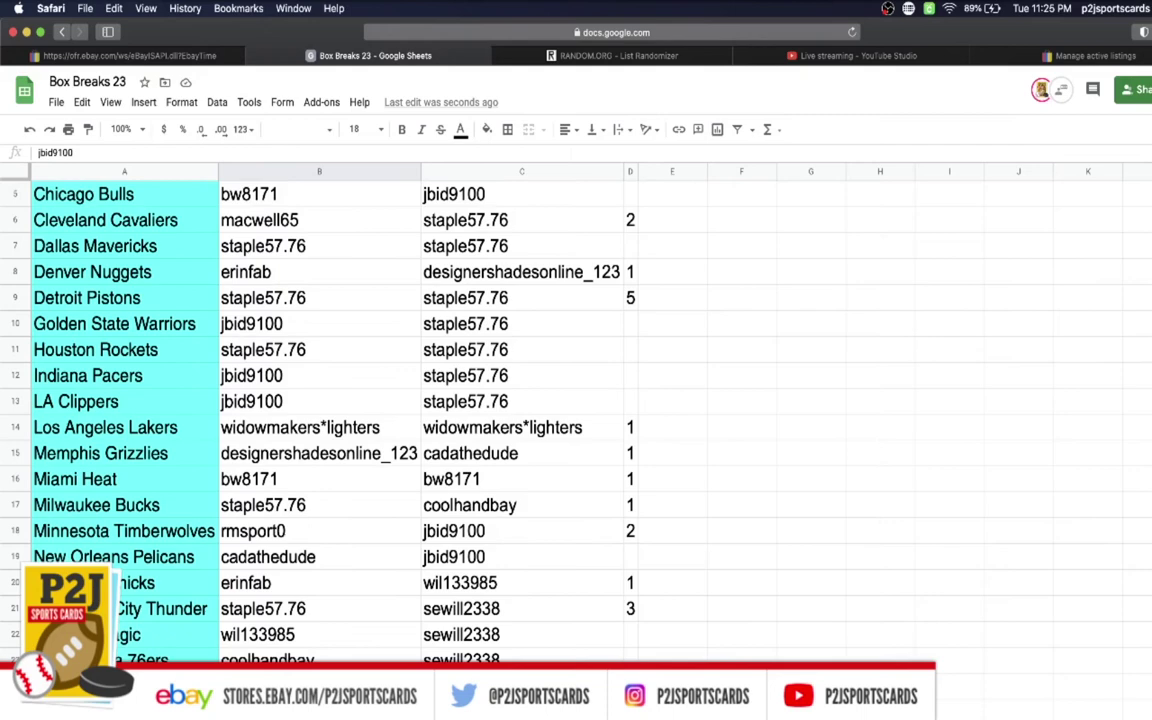
key("Down")
key("Down")
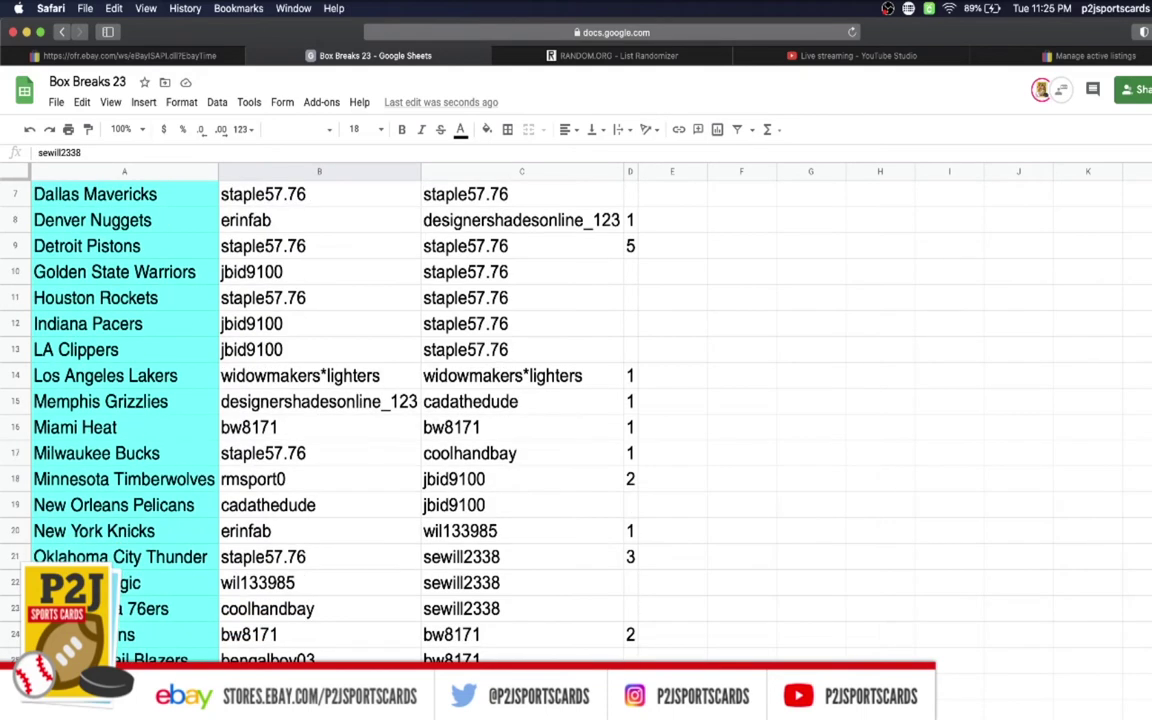
key("Down")
key("Down")
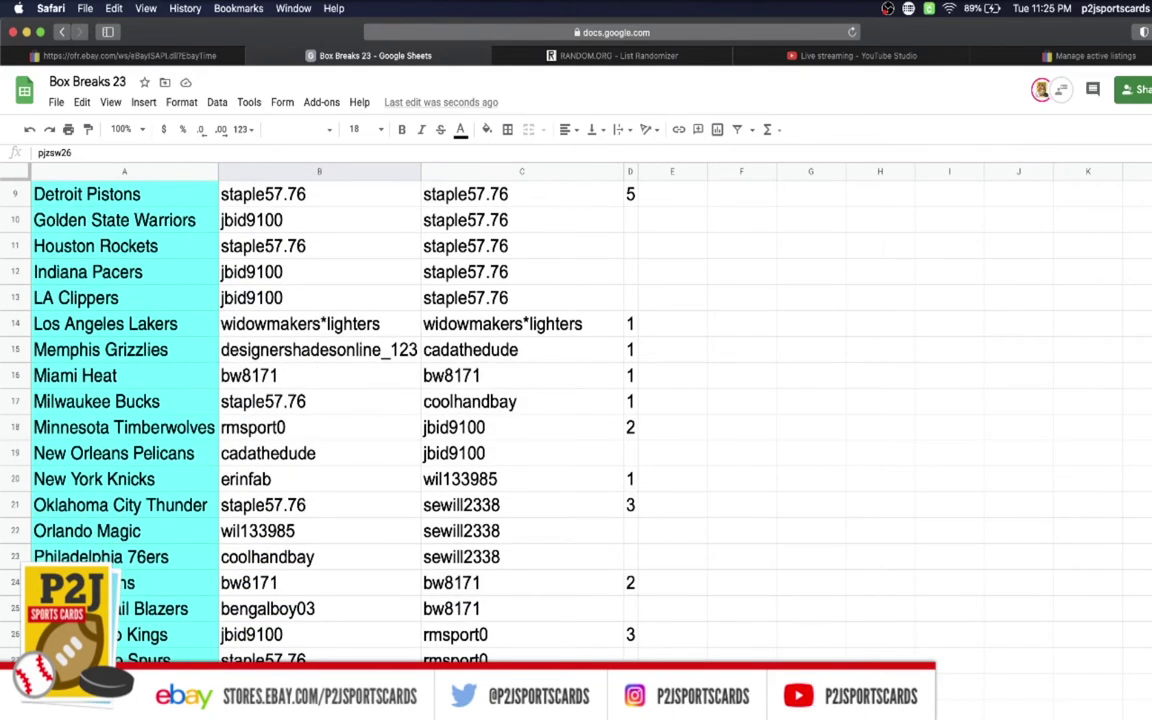
Return to the first assignment in column B, cell B1 beside Atlanta Hawks.
key("Up")
key("Up")
key("Up")
key("Up")
key("Up")
key("Up")
key("Up")
key("Up")
key("Up")
key("Up")
key("Up")
key("Up")
key("Up")
key("Up")
key("Up")
key("Up")
key("Up")
key("Up")
key("Up")
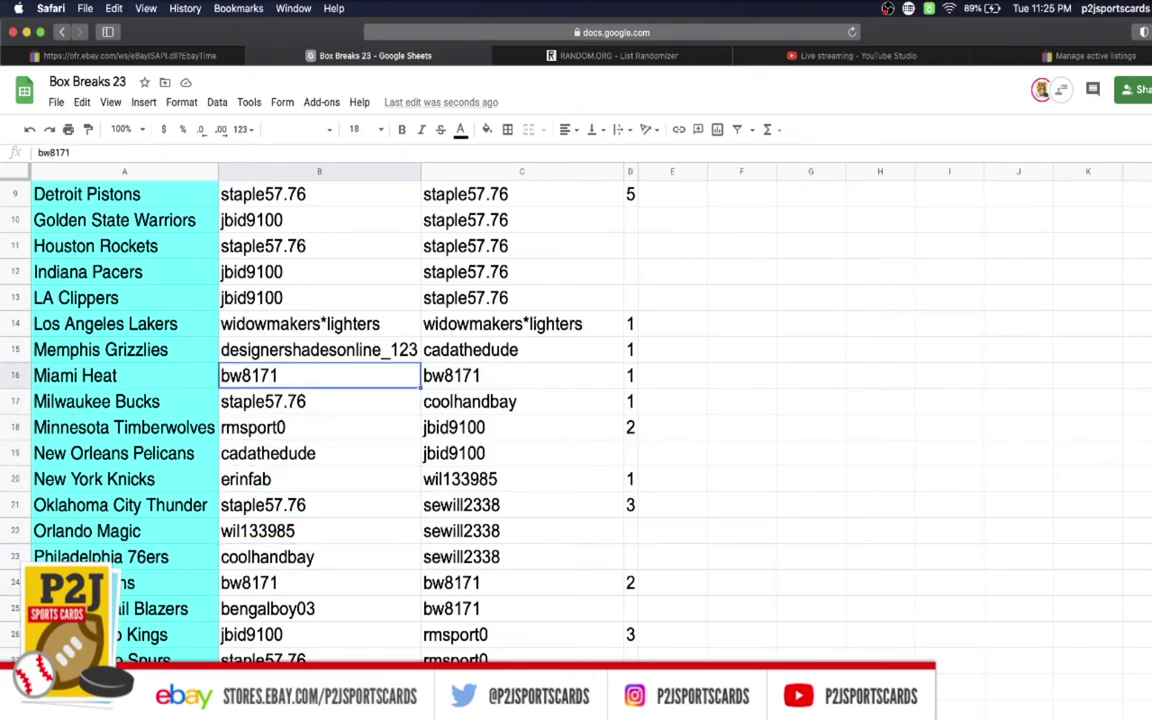
key("Up")
key("Up")
key("Up")
key("Up")
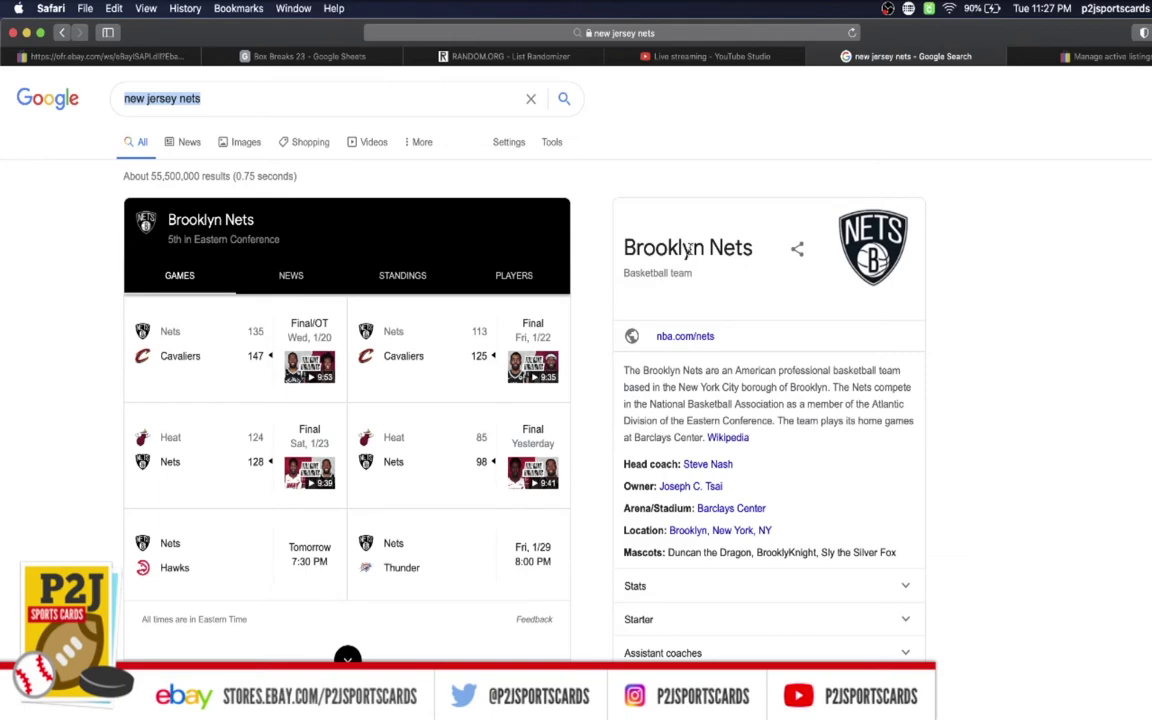
Switch back to the Box Breaks 23 sheet and bold the username assigned to the Brooklyn Nets in cell B3.
left_click(350, 57)
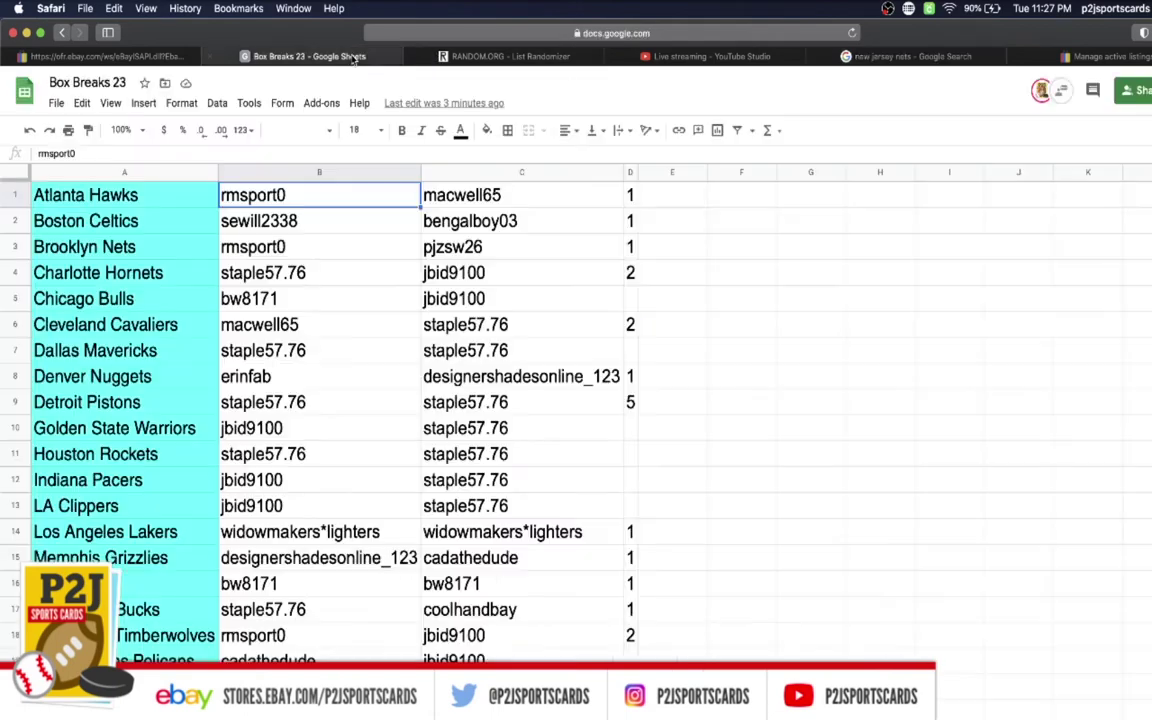
left_click(276, 248)
left_click(401, 130)
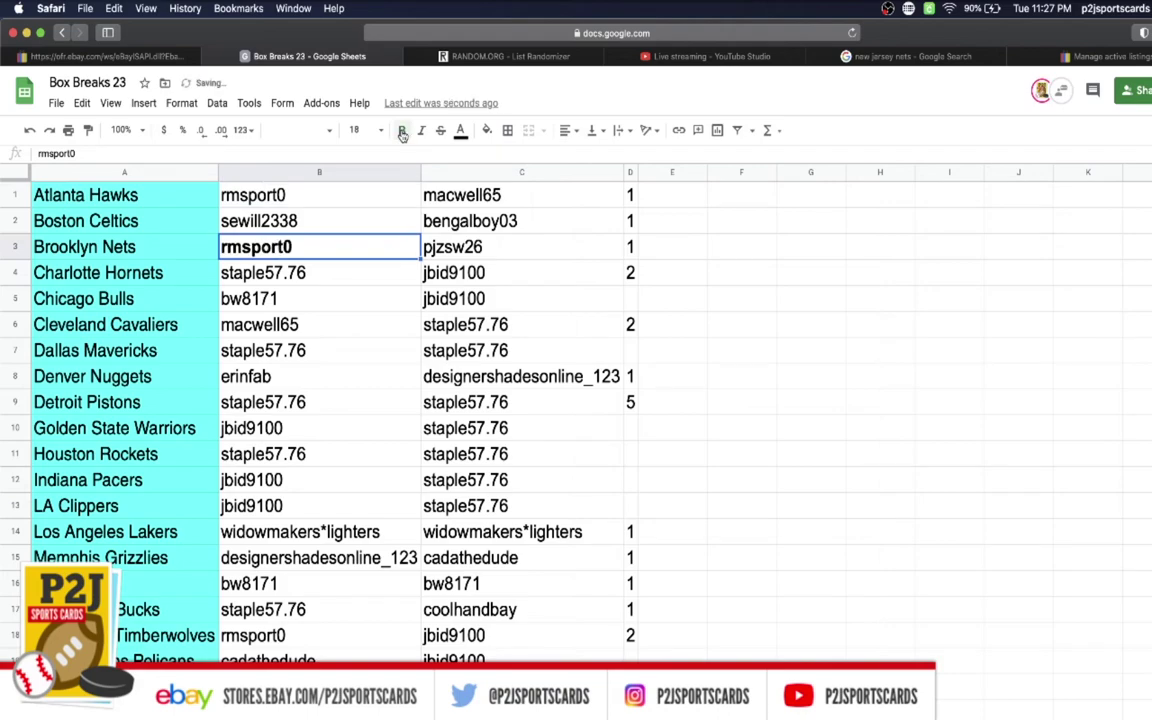